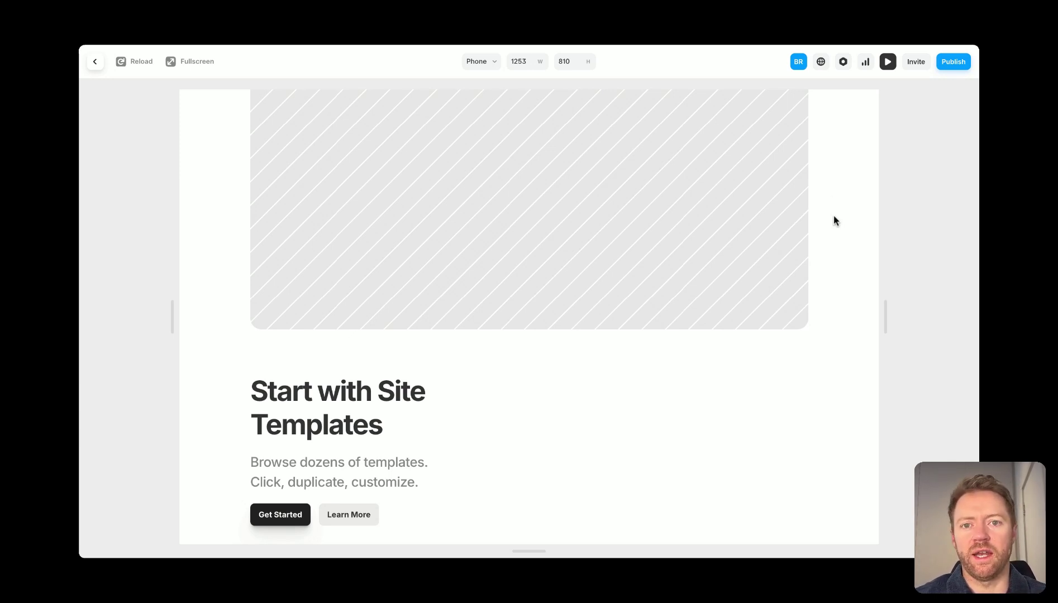
Step: Scroll the preview down to the carousel, play the middle clip with sound, then mute it
scroll(833, 217, "down", 5)
scroll(529, 317, "down", 8)
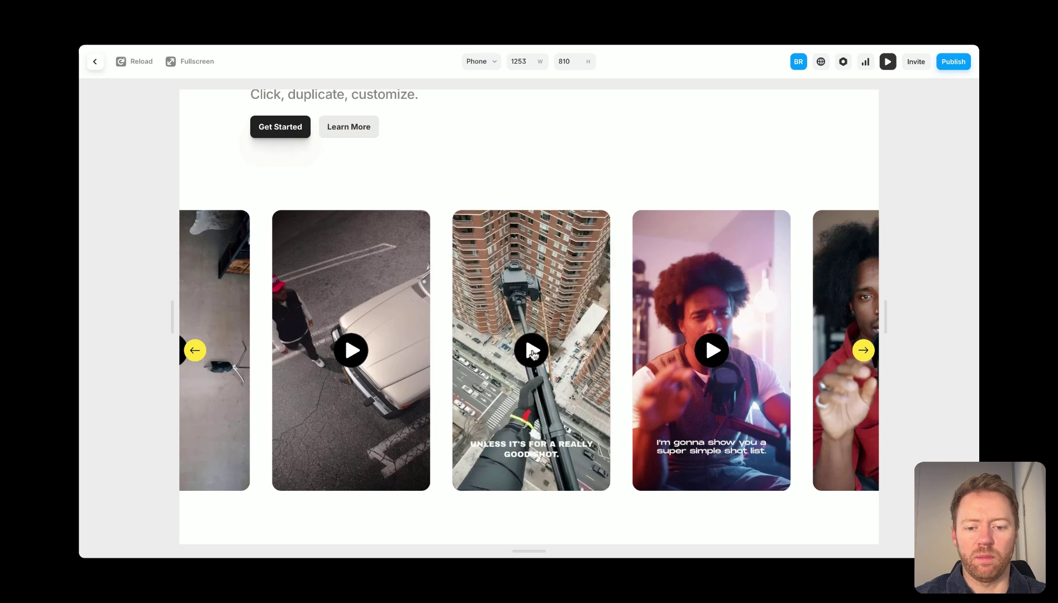
left_click(531, 351)
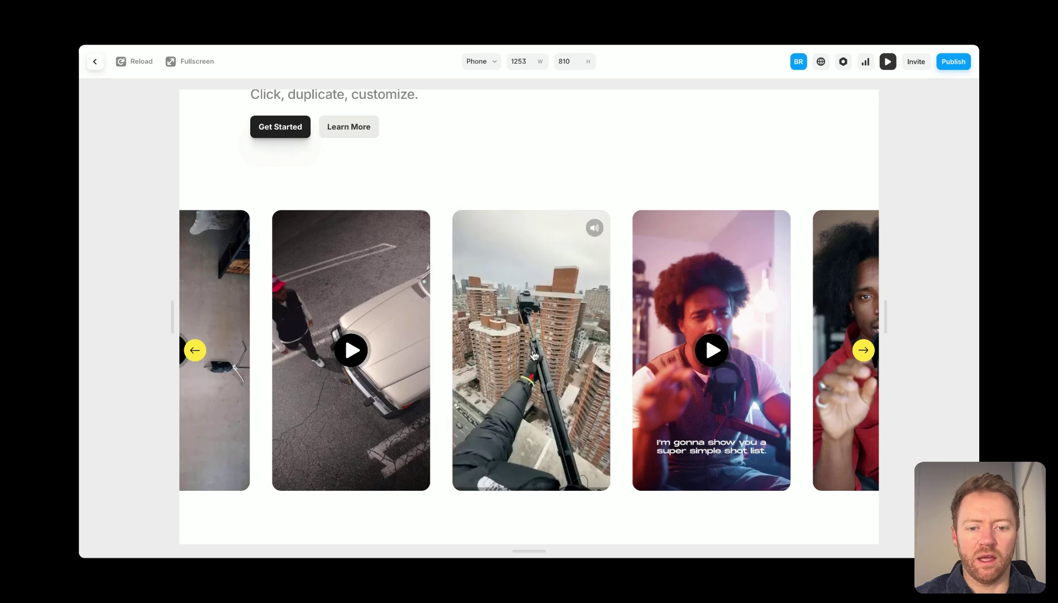
left_click(594, 228)
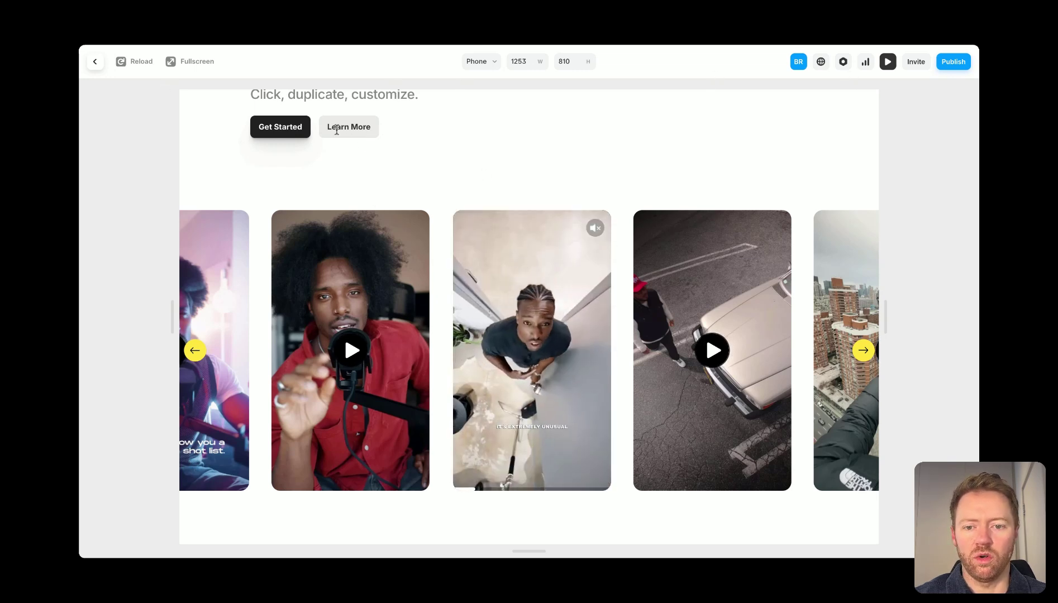
Step: Preview at Desktop width, then switch to Phone, reload, and unmute the playing clip
left_click(494, 63)
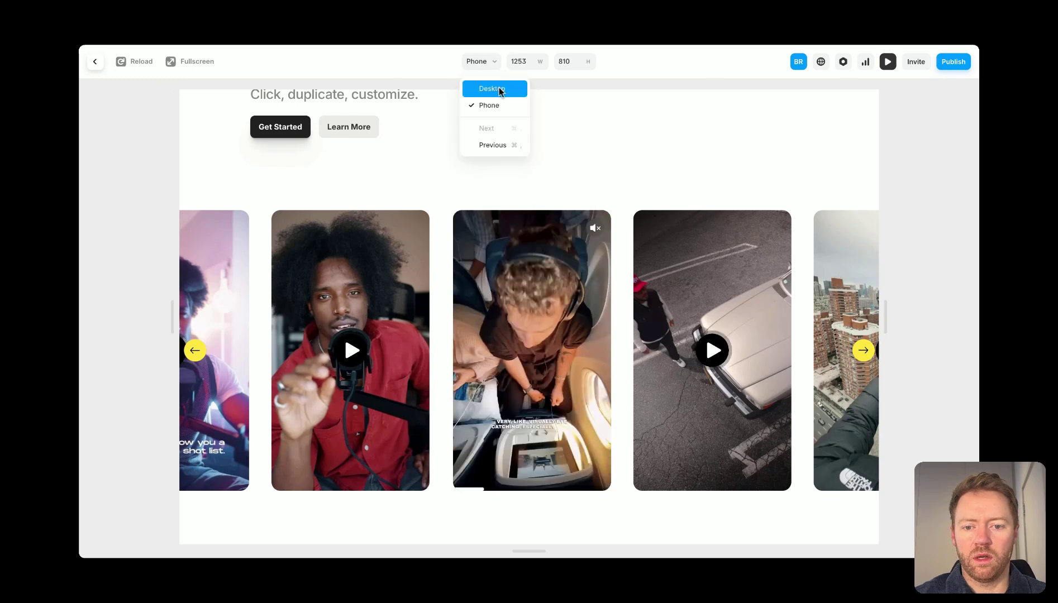
left_click(499, 89)
left_click(491, 63)
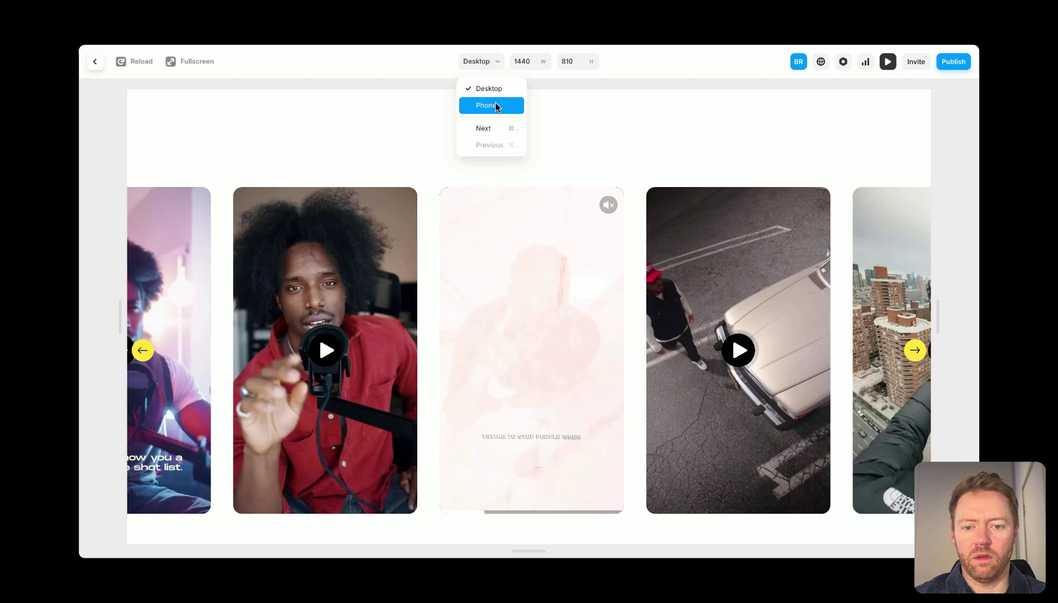
left_click(496, 105)
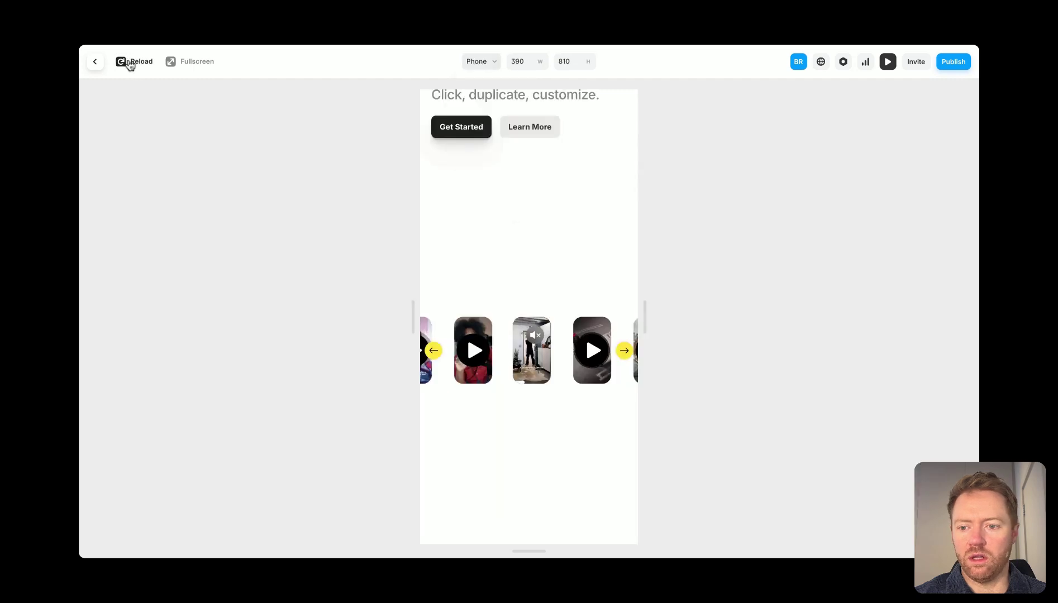
left_click(129, 63)
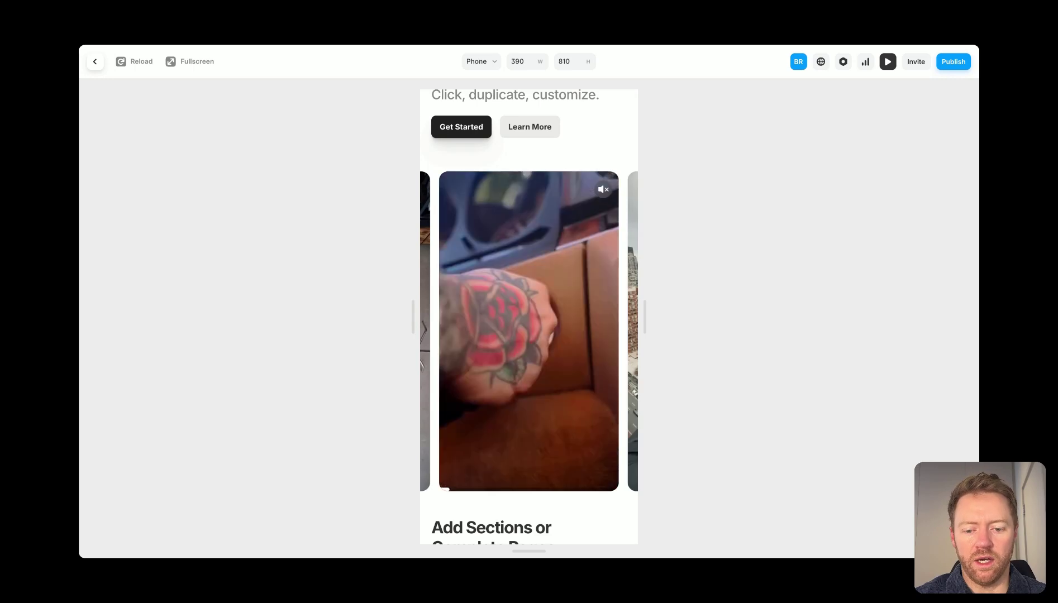
left_click(557, 298)
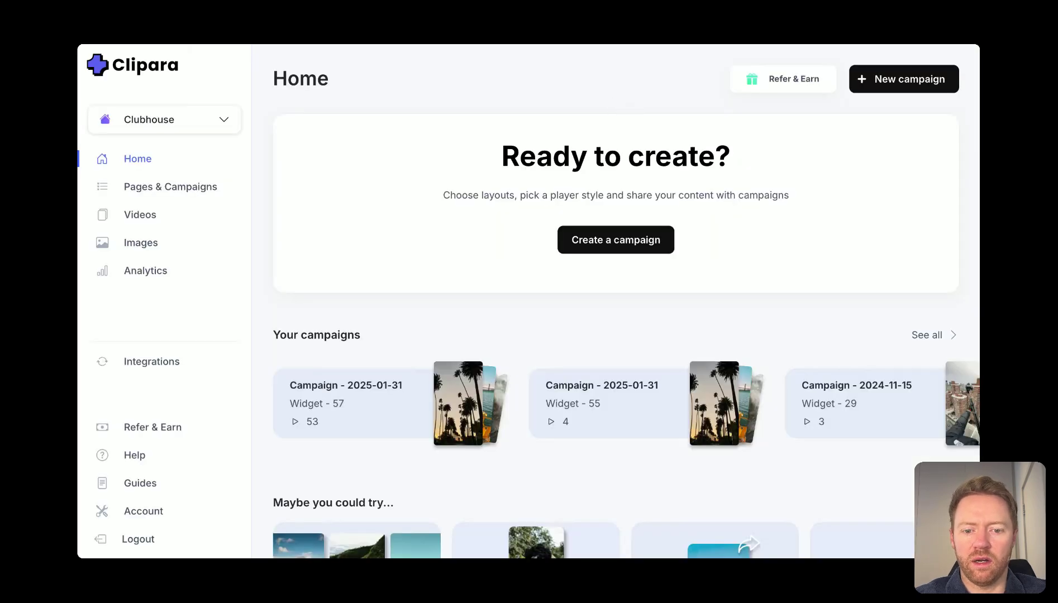
Step: Create a new On-site campaign of the In-Line type
left_click(615, 244)
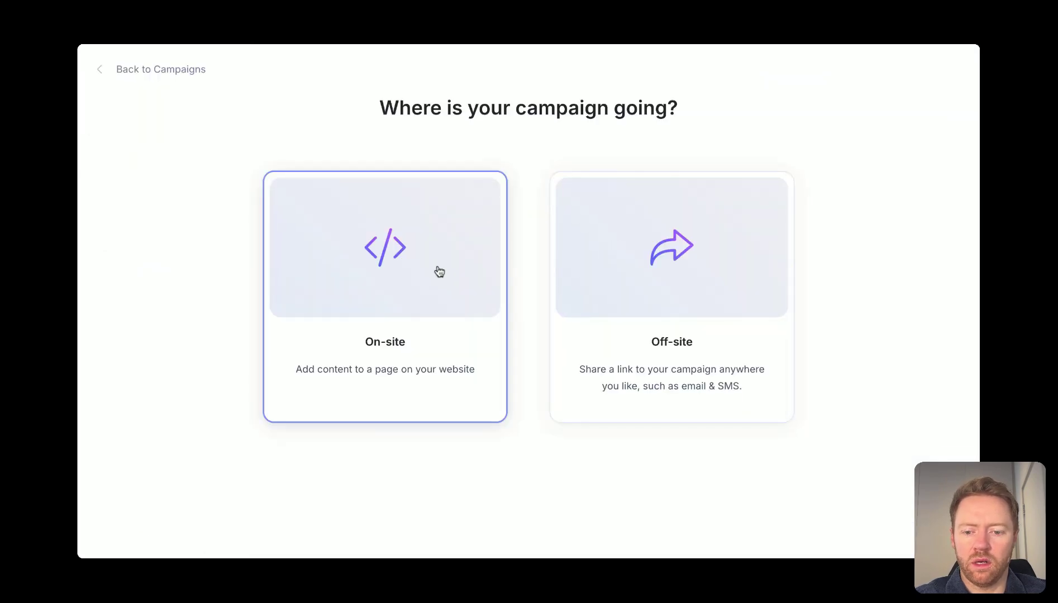
left_click(387, 293)
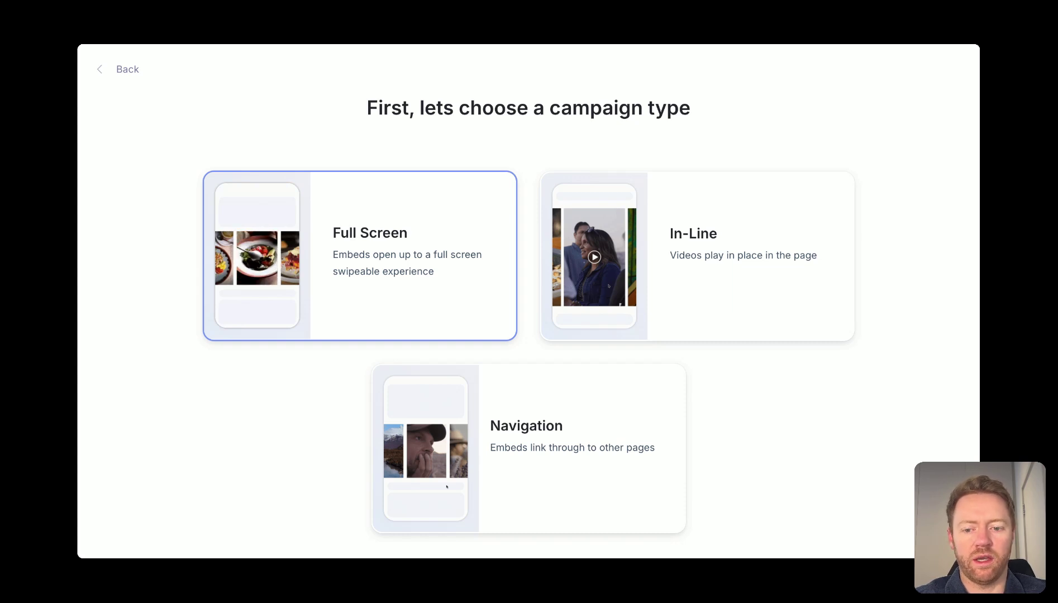
left_click(702, 275)
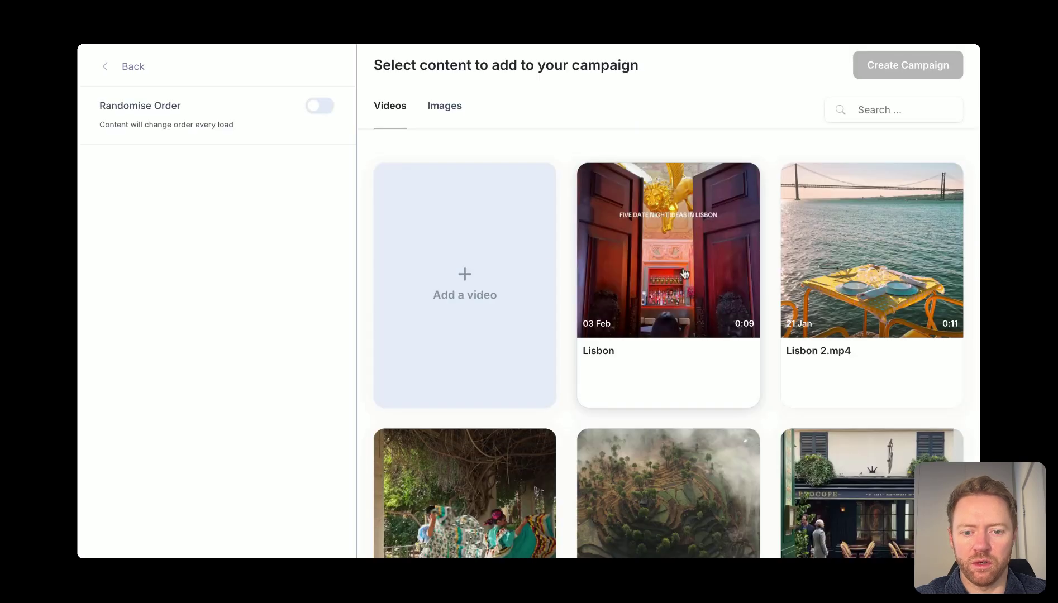
Step: Check the Instagram and Tiktok upload options under Add a video, then return to the library
left_click(458, 277)
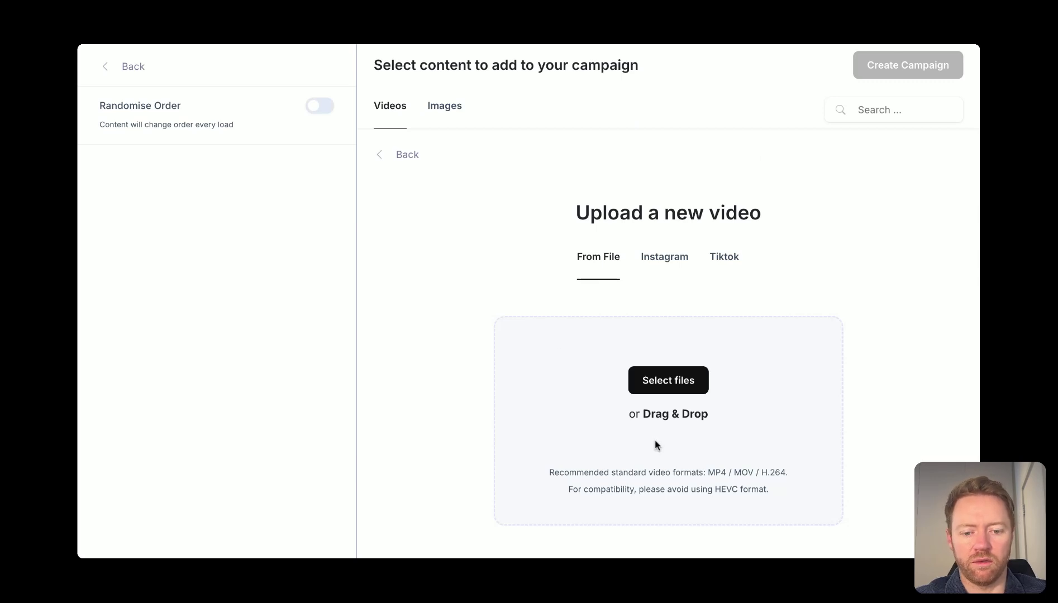
left_click(669, 258)
left_click(723, 263)
left_click(407, 156)
Step: Select six videos: Streetstyle, Color Test, New York Sunrise, Cinematic Drive and two YouTube links
scroll(555, 348, "down", 10)
scroll(556, 347, "down", 20)
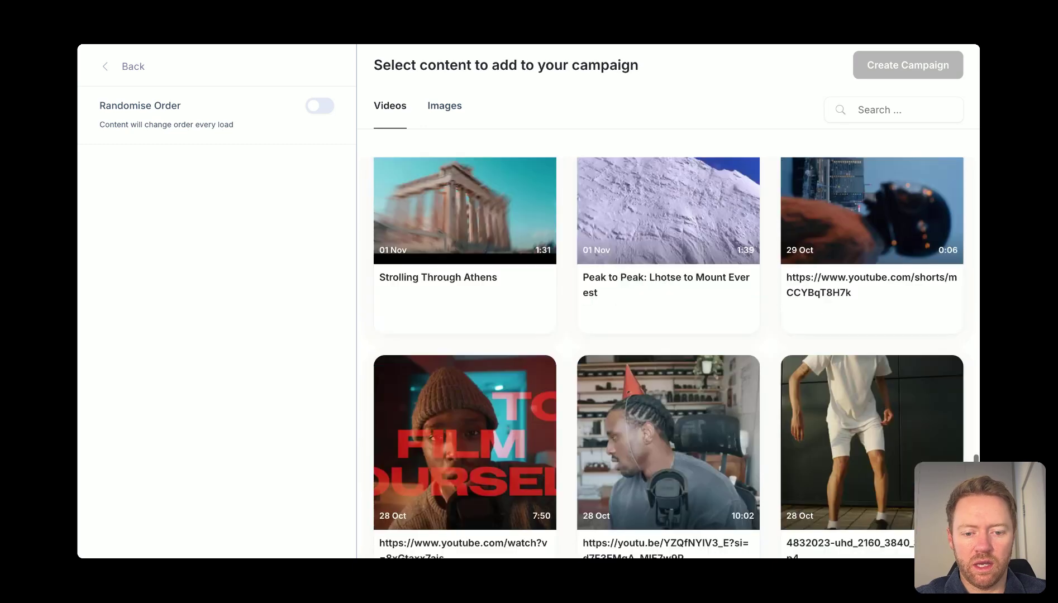
scroll(668, 357, "down", 5)
scroll(668, 358, "up", 3)
scroll(668, 357, "down", 5)
left_click(533, 463)
left_click(871, 257)
left_click(668, 257)
left_click(475, 251)
scroll(475, 251, "up", 4)
left_click(474, 246)
left_click(668, 240)
scroll(668, 252, "up", 1)
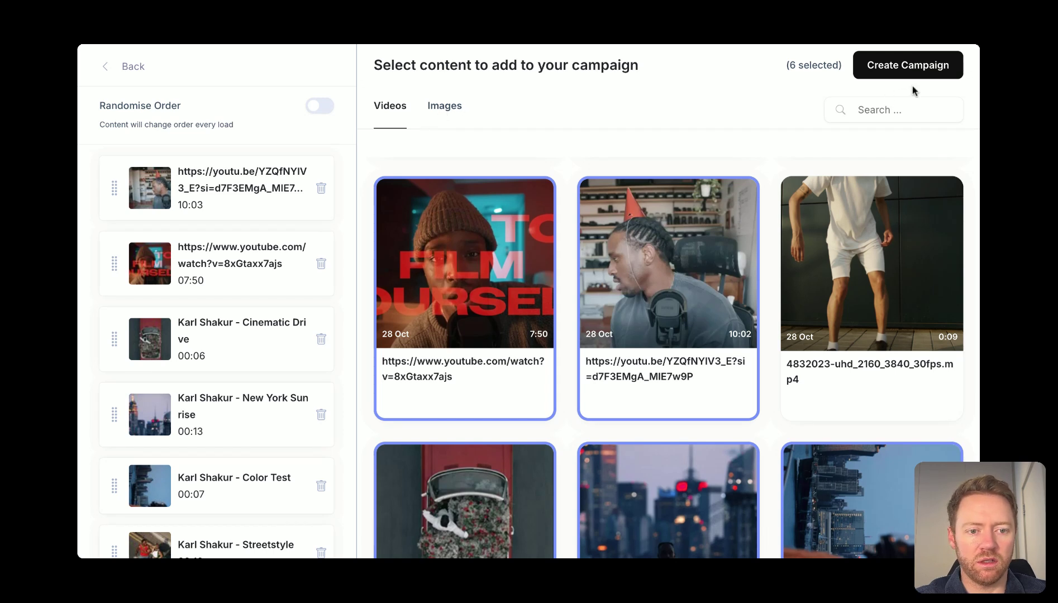
Step: Create the campaign, browse the other templates, and customise the featured carousel template
left_click(905, 66)
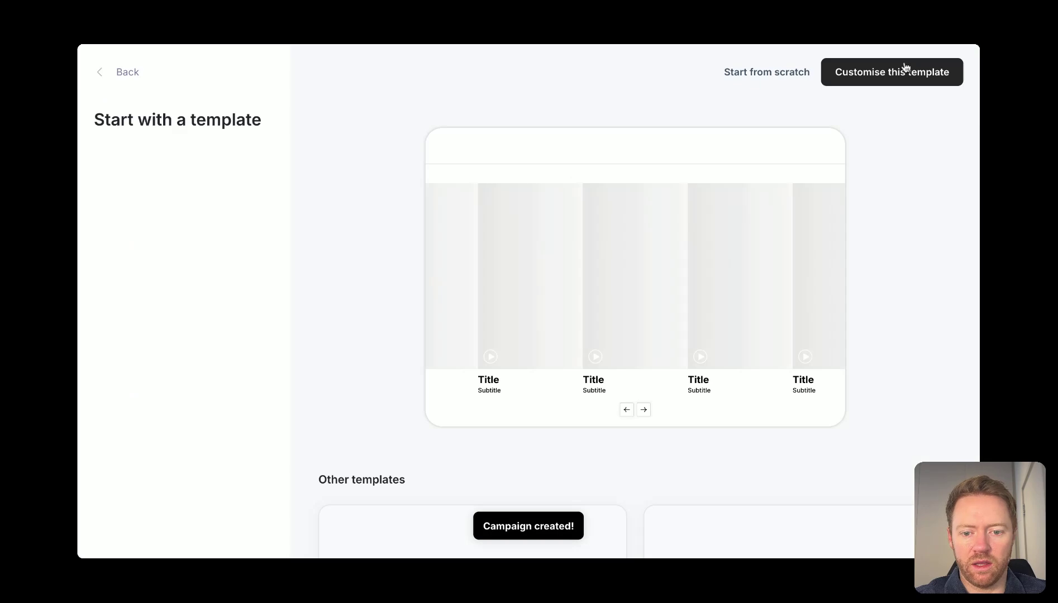
scroll(368, 336, "down", 5)
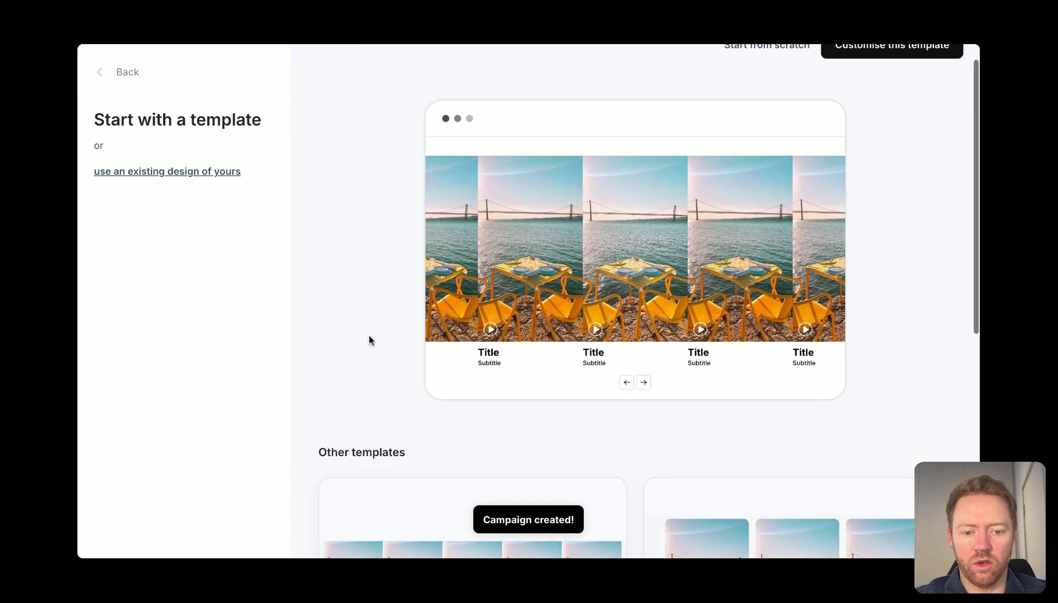
scroll(369, 334, "down", 3)
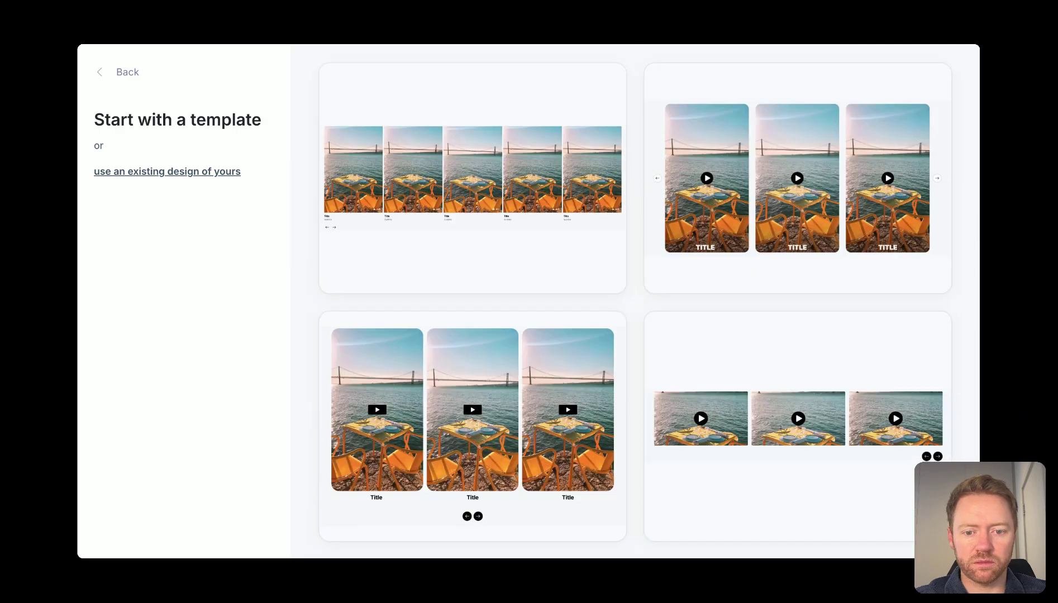
scroll(442, 279, "up", 8)
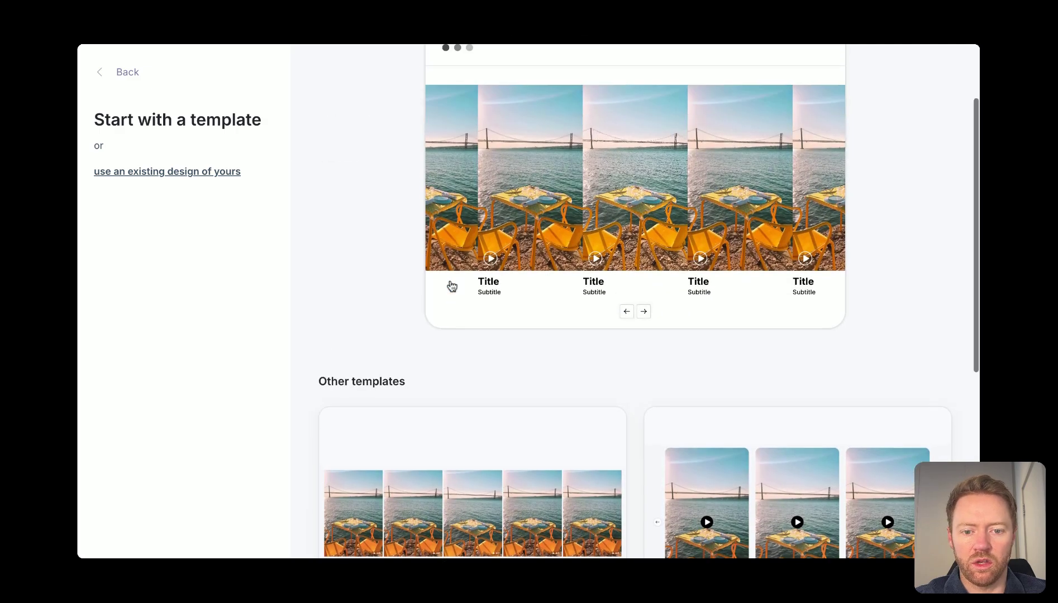
scroll(452, 285, "down", 7)
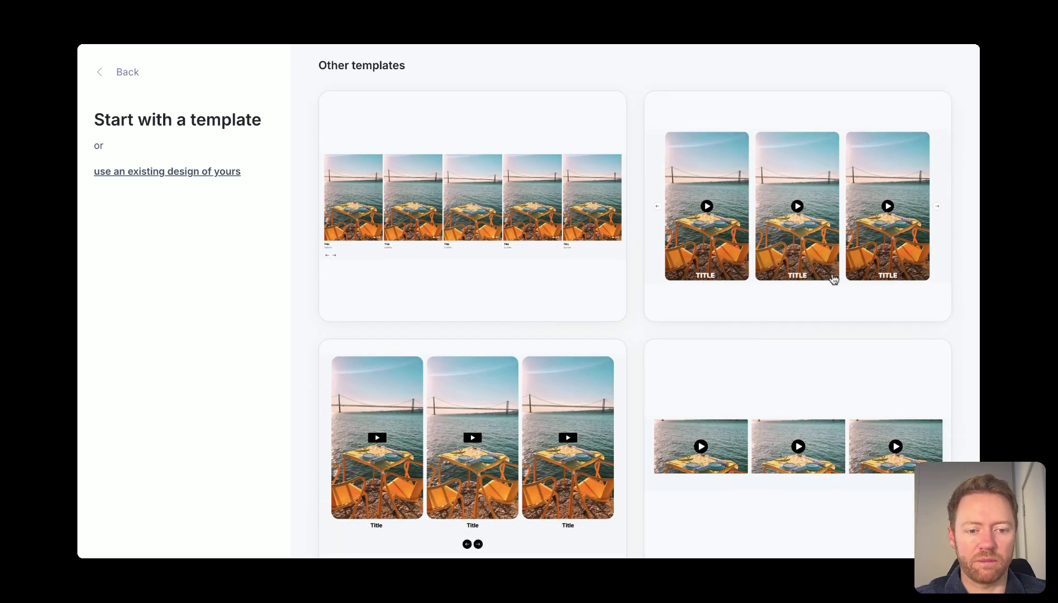
scroll(462, 404, "up", 8)
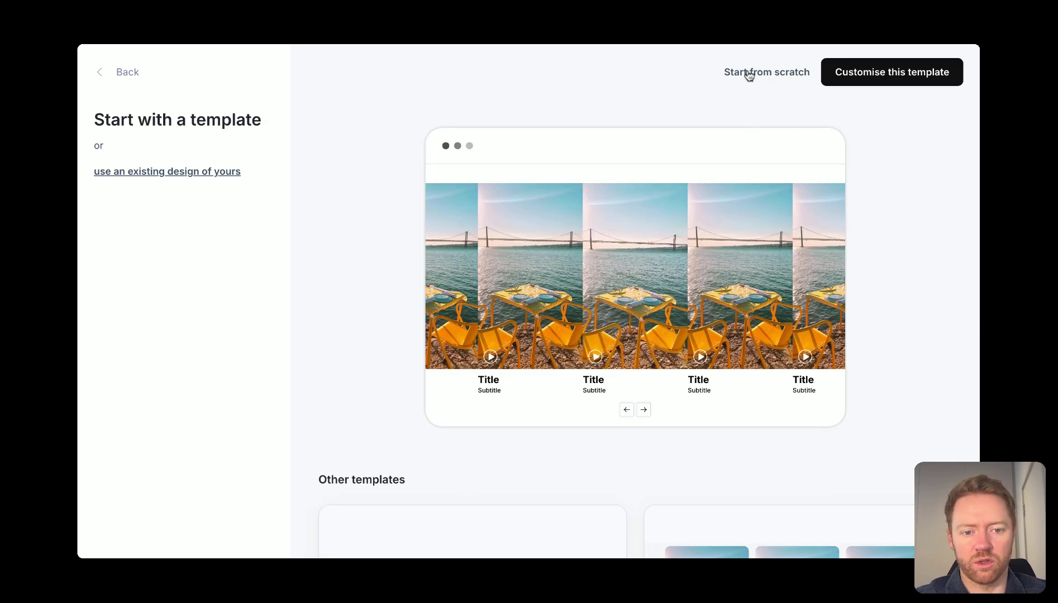
left_click(888, 83)
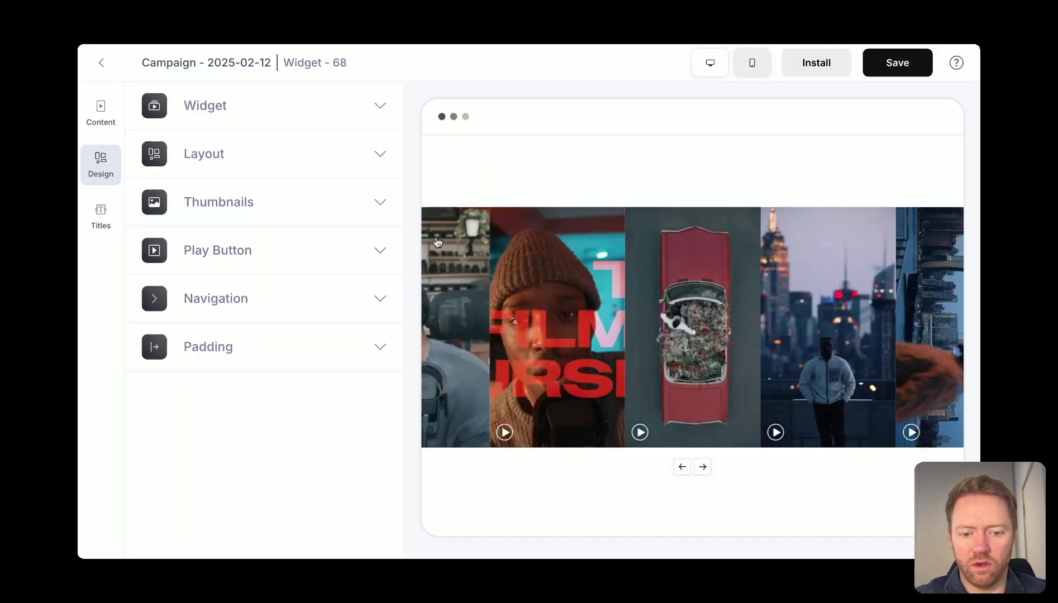
Step: Make the play buttons Filled, near-black, centred on the thumbnails and Medium size
left_click(359, 260)
left_click(204, 369)
scroll(207, 369, "down", 3)
left_click(290, 385)
left_click_drag(156, 246, 156, 349)
left_click(245, 419)
left_click(341, 485)
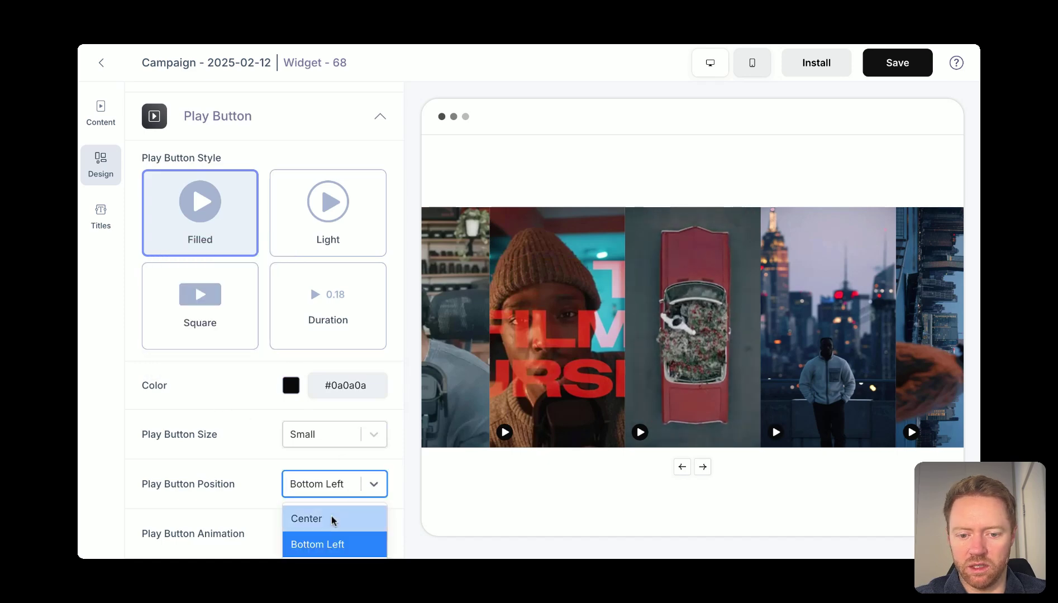
left_click(331, 519)
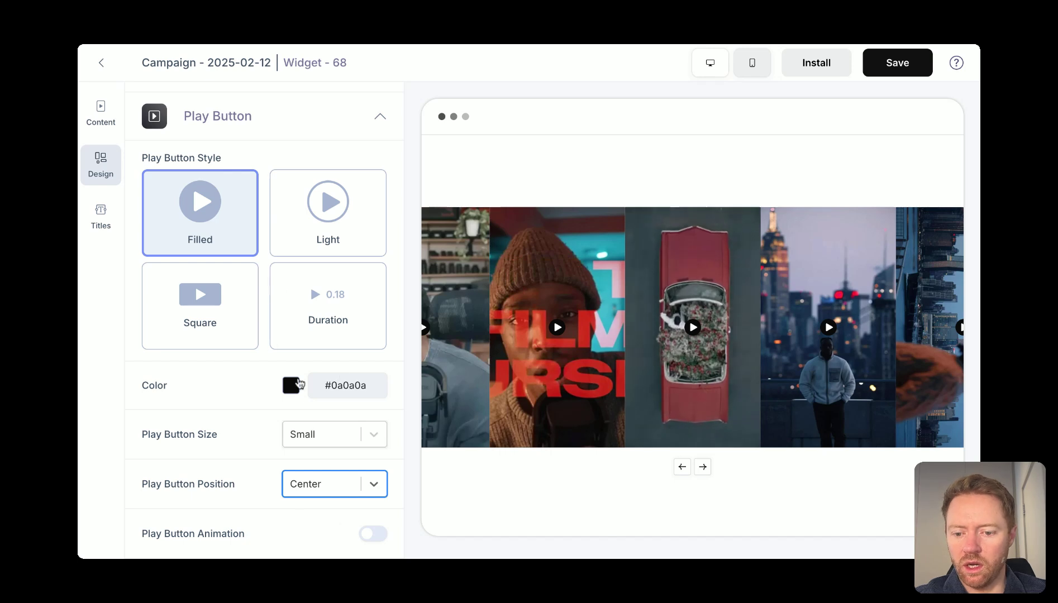
left_click(337, 435)
left_click(323, 494)
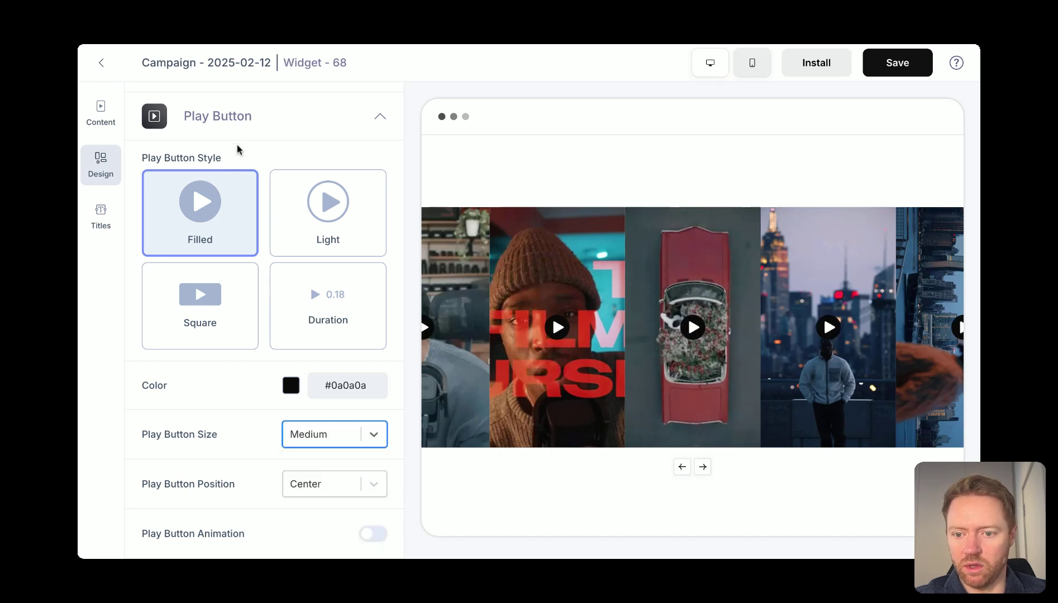
left_click(338, 120)
Step: Set the layout's thumbnail spacing to 24
left_click(324, 155)
left_click(330, 402)
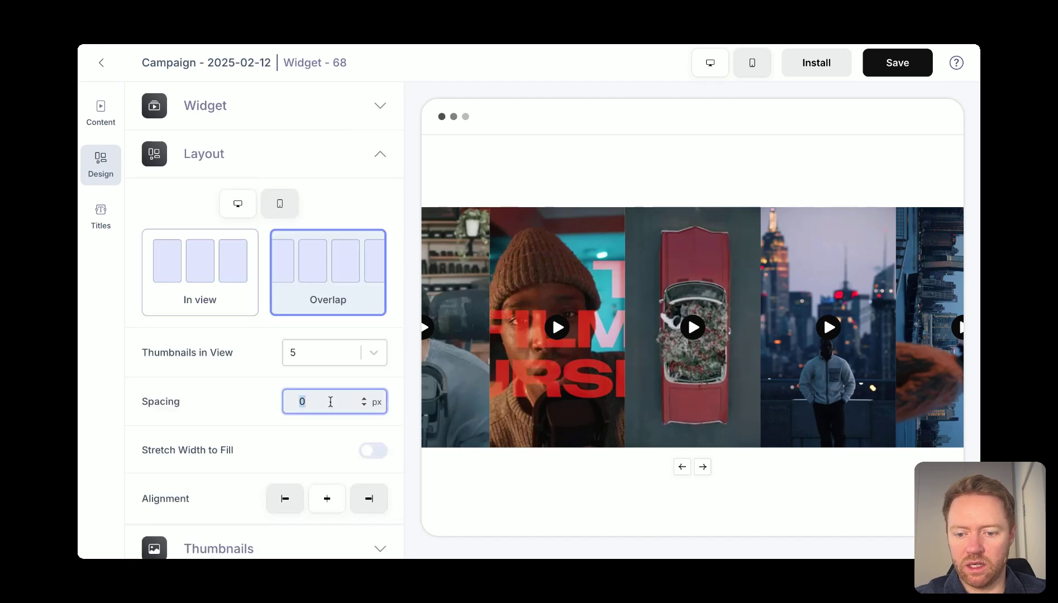
type("24")
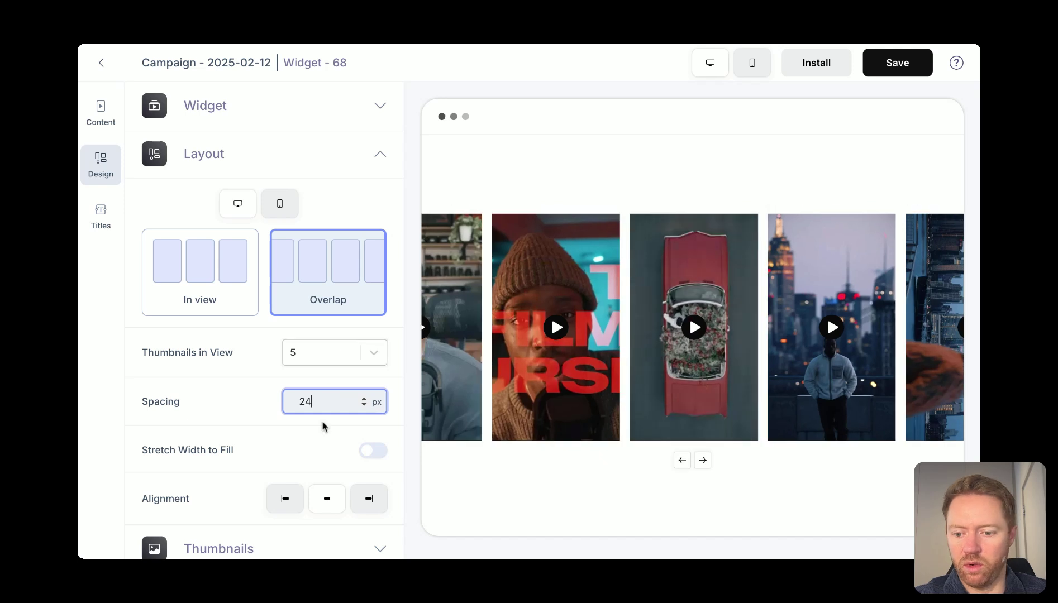
left_click(334, 163)
Step: Round the thumbnail corners to 16
left_click(309, 205)
left_click(328, 342)
type("16")
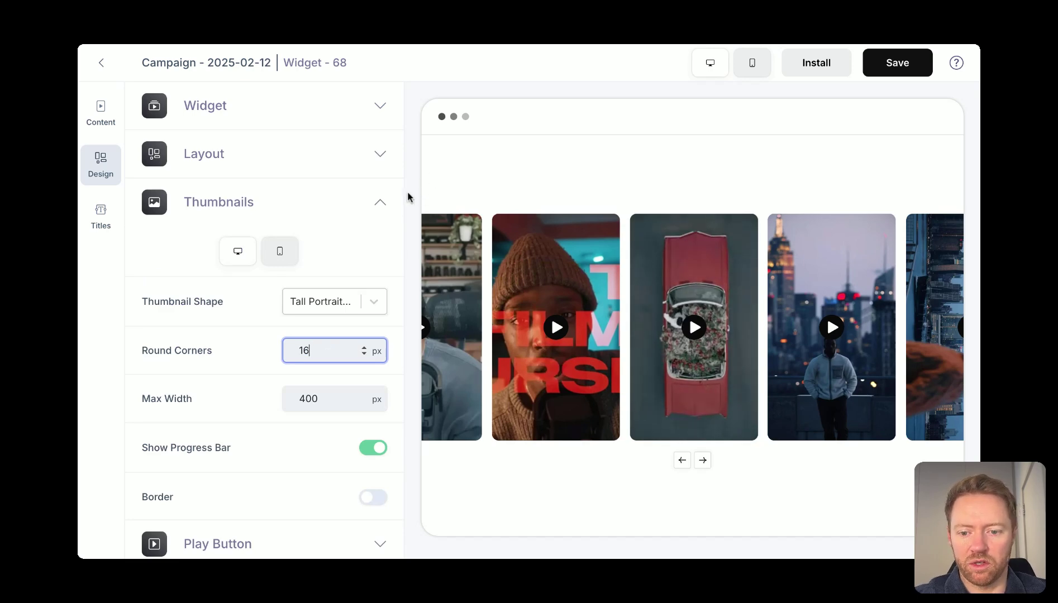
left_click(381, 204)
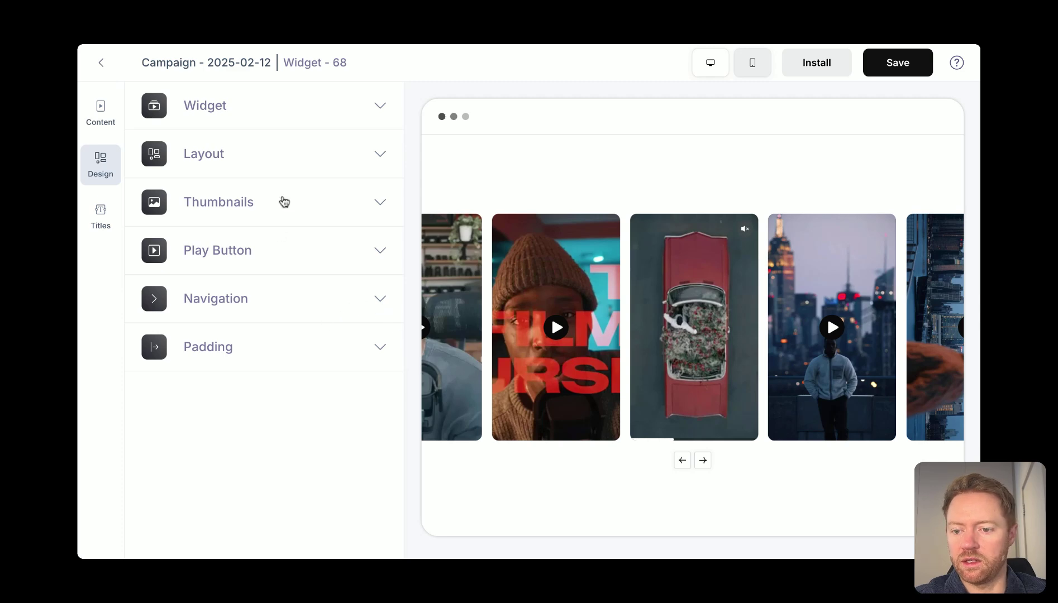
Step: Title the first video 'My video' and the car video 'My other video', with centred title alignment
left_click(109, 227)
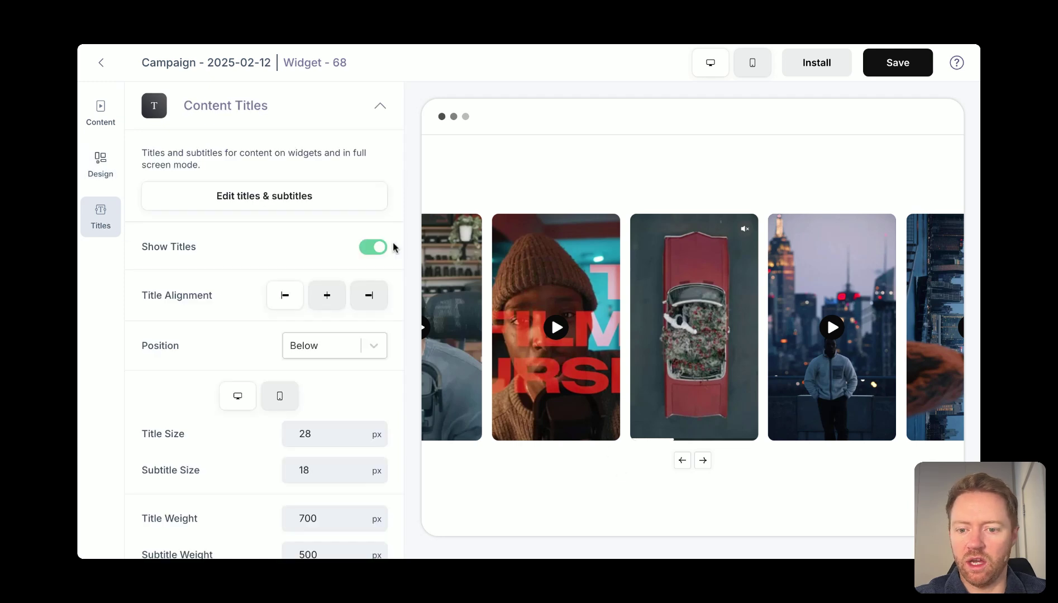
left_click(294, 201)
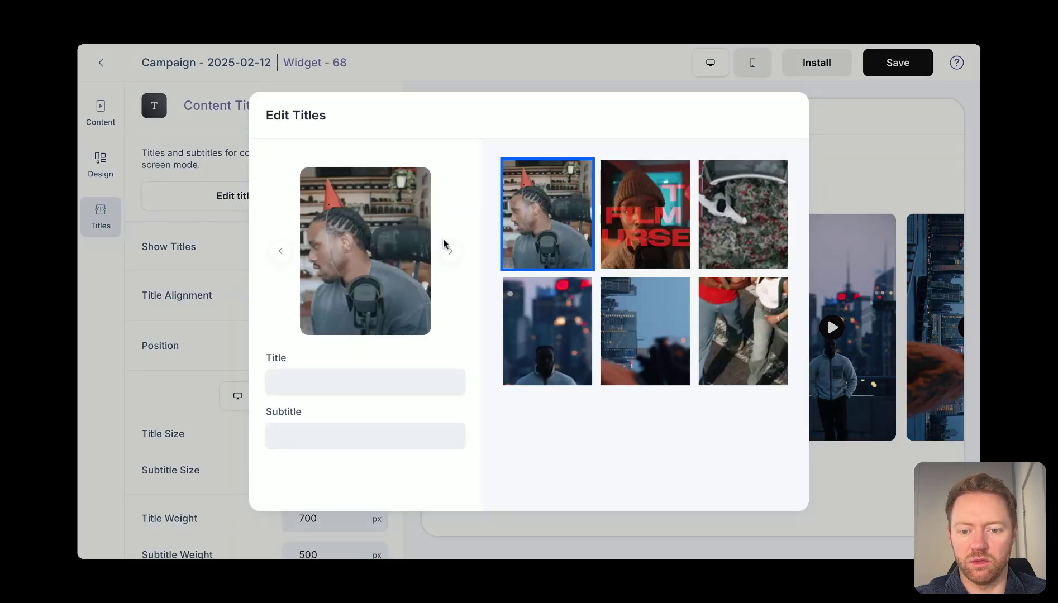
left_click(329, 382)
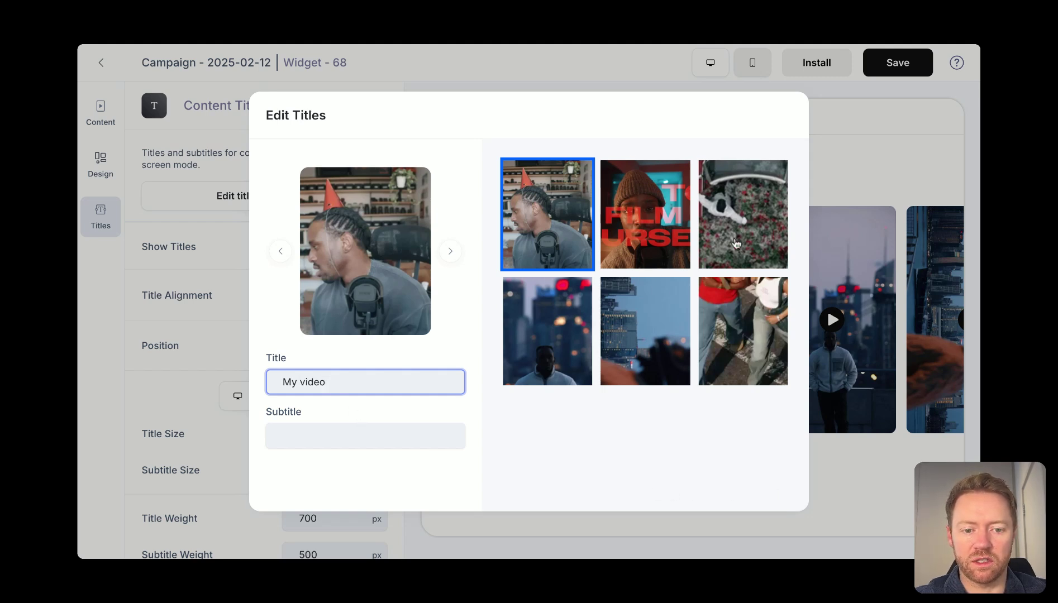
left_click(736, 243)
left_click(379, 378)
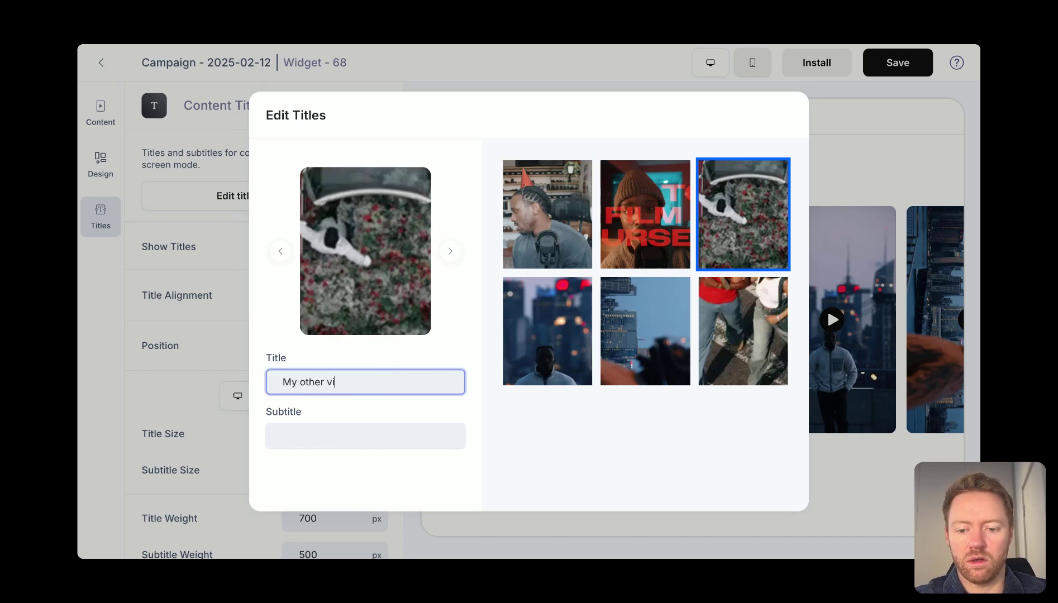
left_click(708, 548)
left_click(327, 301)
left_click(326, 438)
Step: Set the title size to 16, then switch Show Titles off
type("2")
key("BackSpace")
type("16")
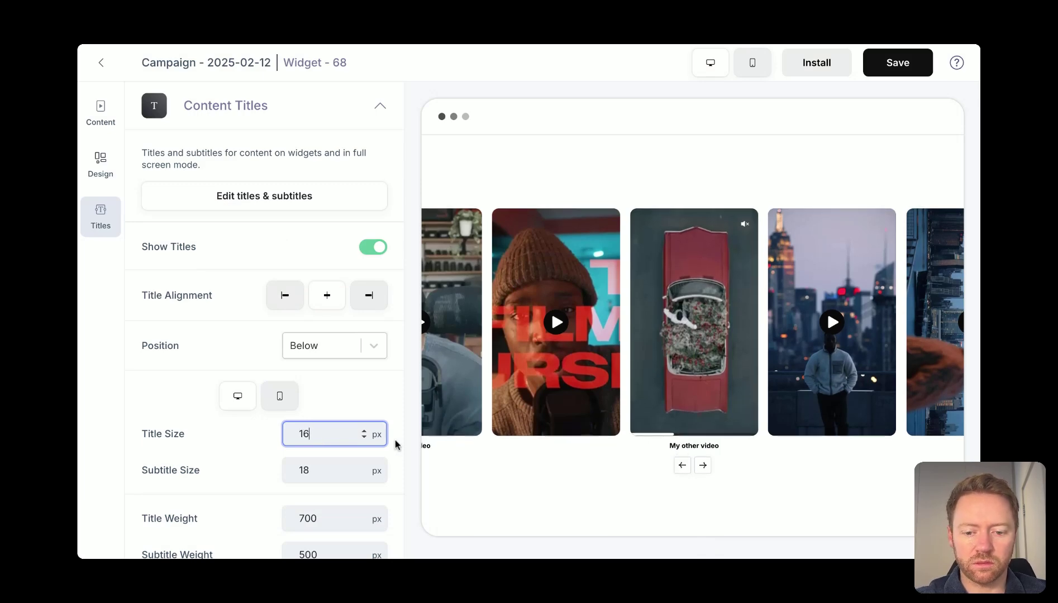
left_click(440, 483)
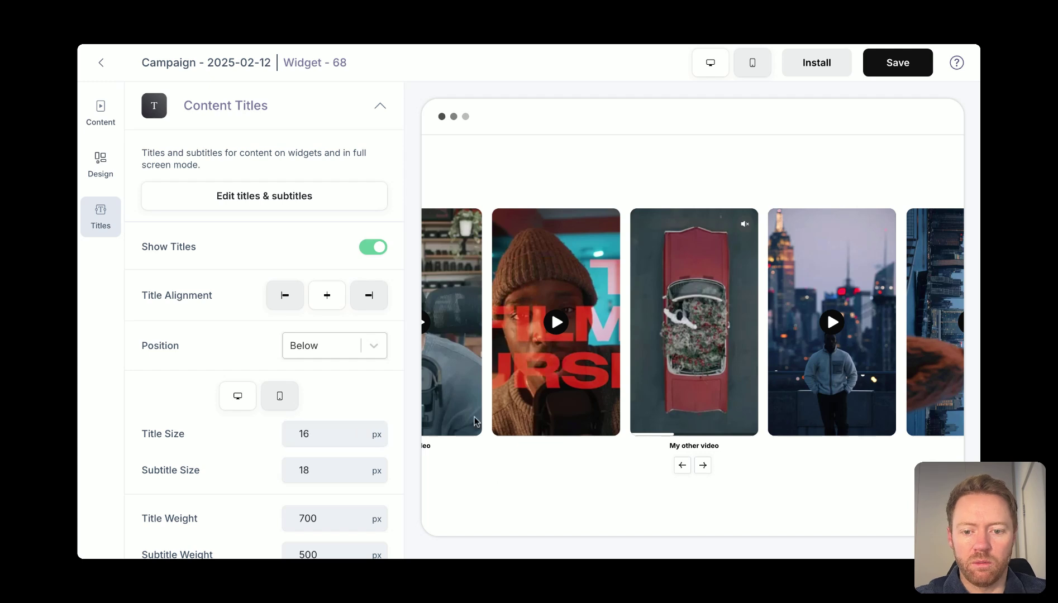
left_click(372, 247)
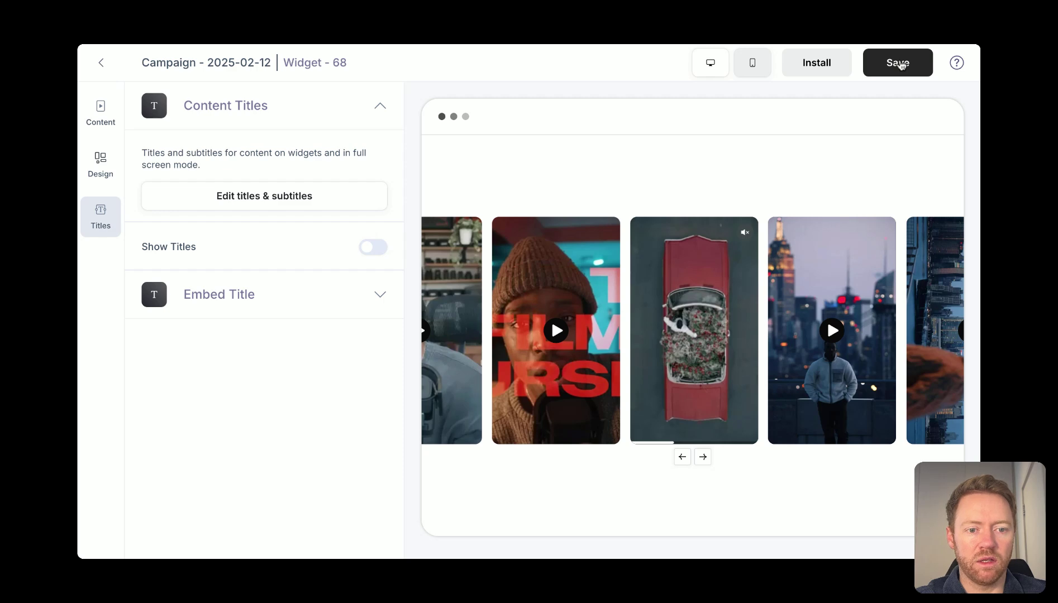
Step: Save the widget and copy its embed code from the Install your widget panel
left_click(899, 64)
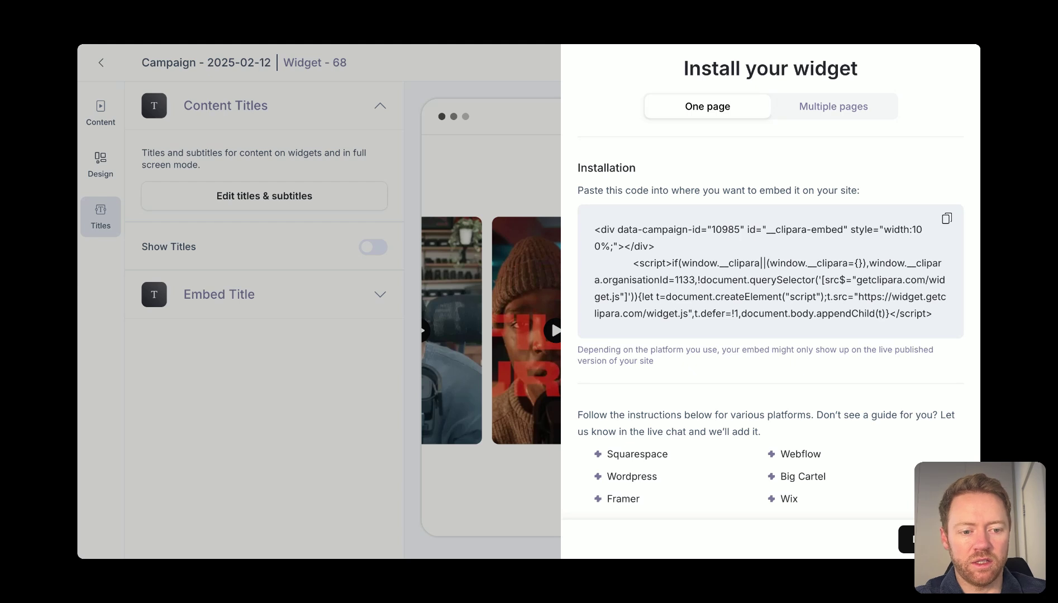
left_click(946, 218)
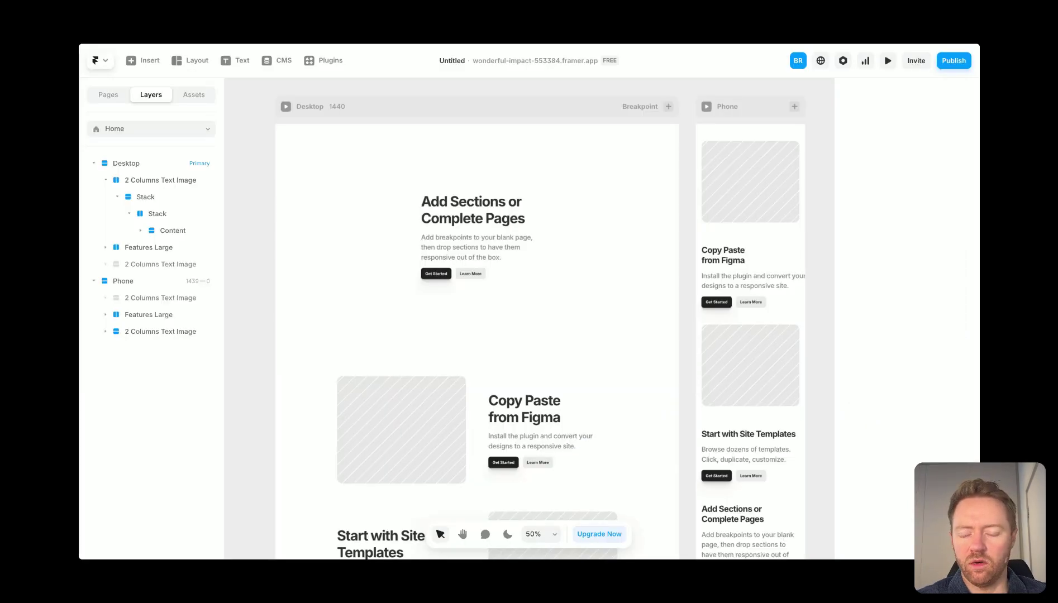
Step: Select the Desktop frame's first section and insert a Utility Embed element onto the page
left_click(345, 284)
left_click(116, 163)
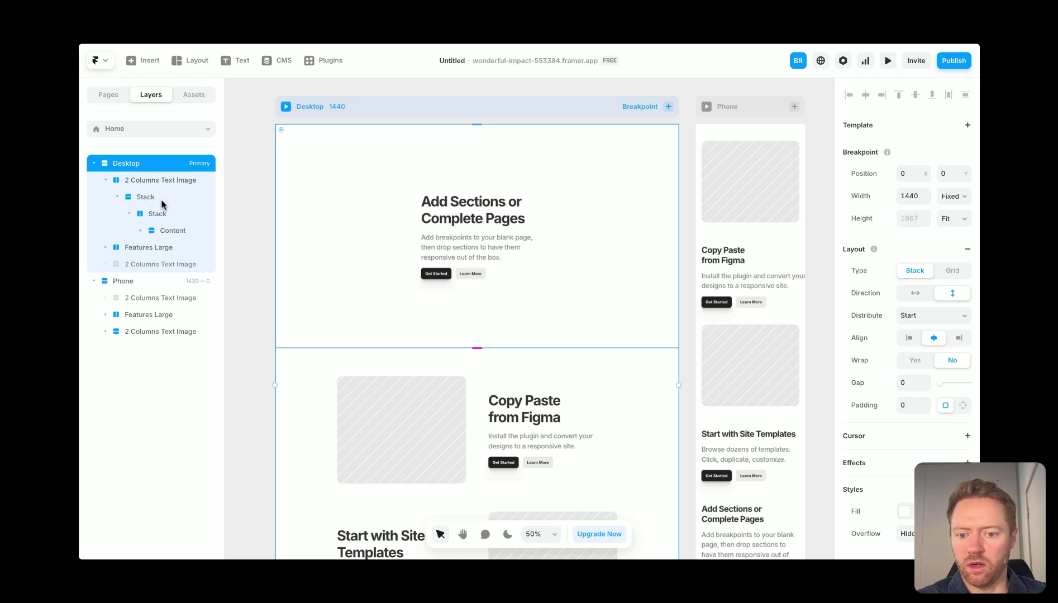
left_click(182, 183)
left_click(472, 348)
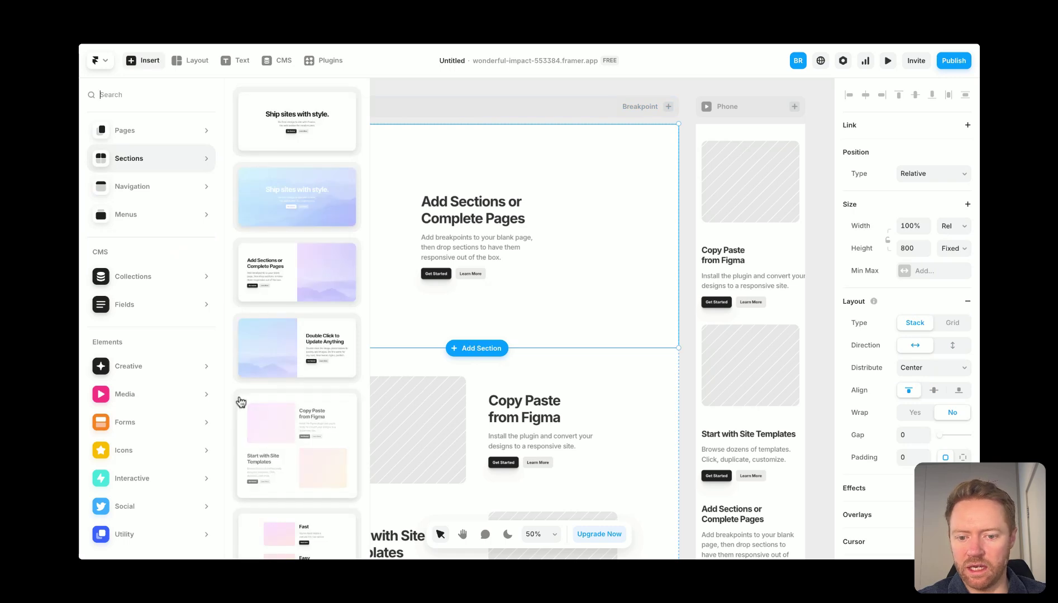
mouse_move(144, 534)
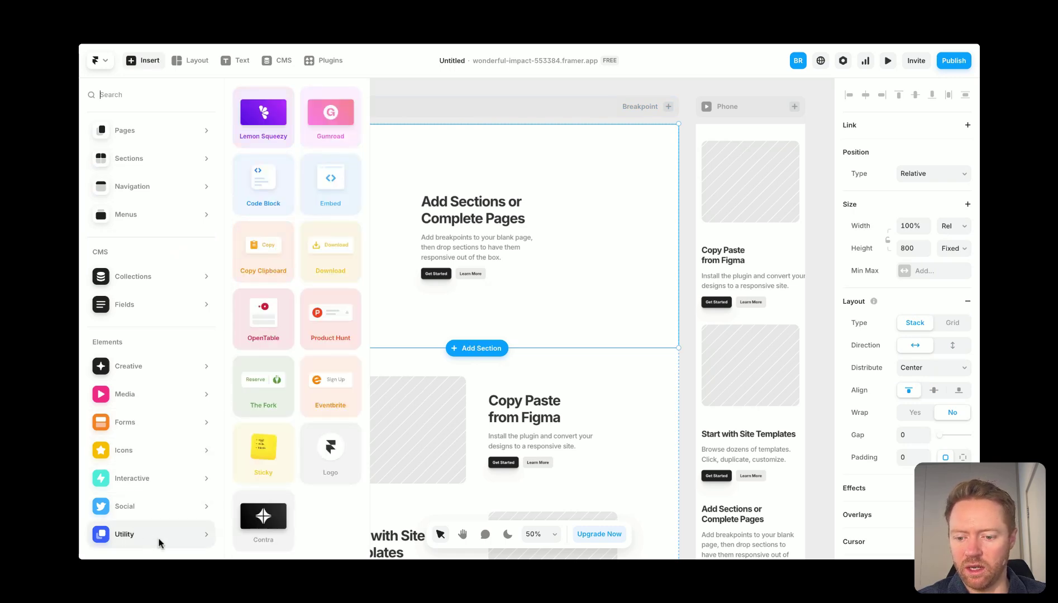
left_click(327, 194)
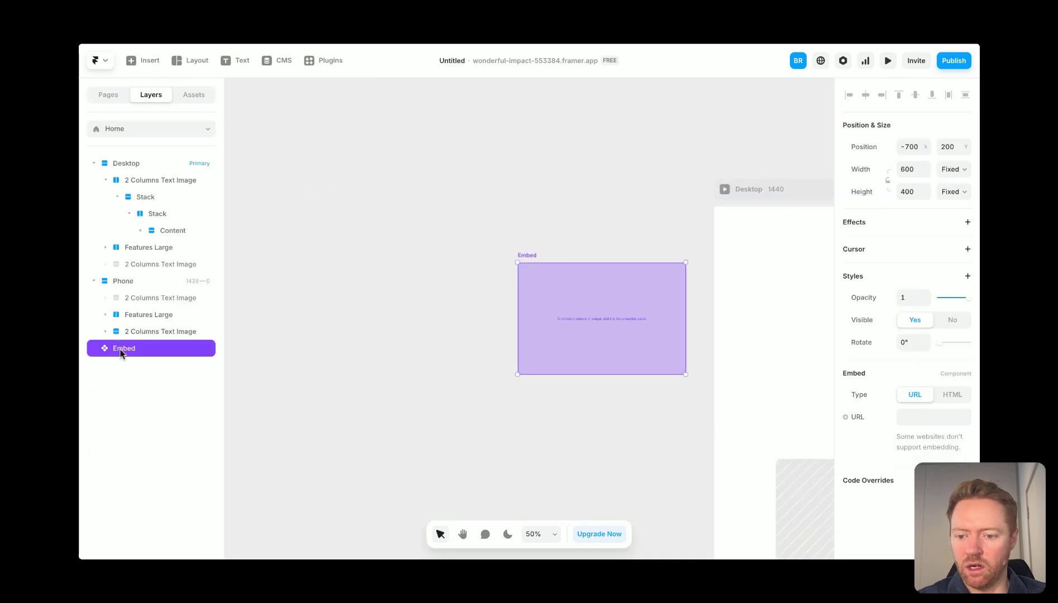
Step: Move the Embed below the first Desktop section and set its width to 100%
left_click_drag(120, 352, 128, 245)
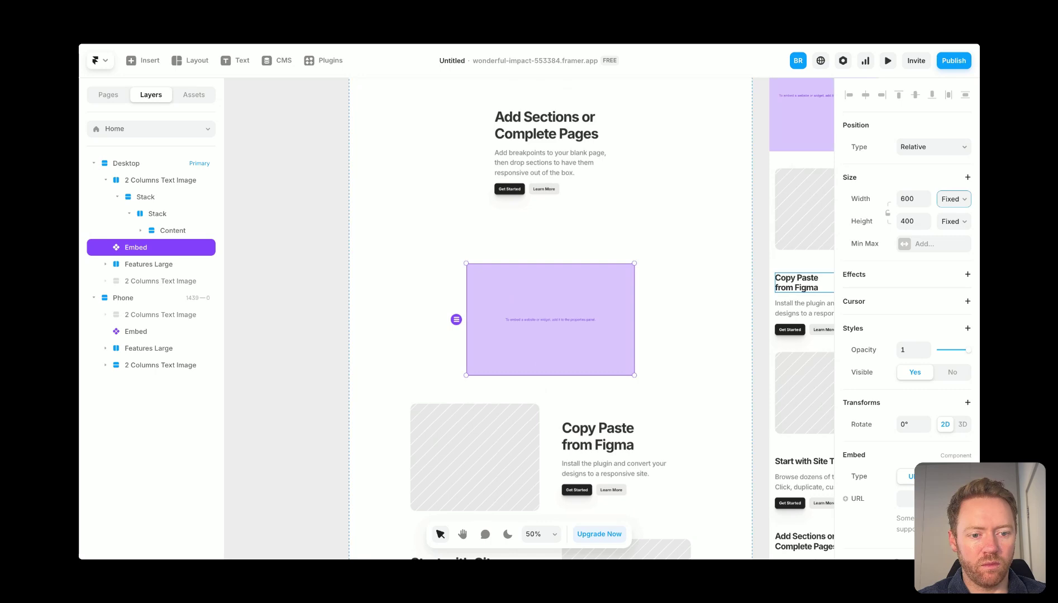
left_click(911, 201)
type("100%")
key("Return")
Step: Set the Embed's height to Fit so it hugs its content
left_click(953, 221)
left_click(955, 263)
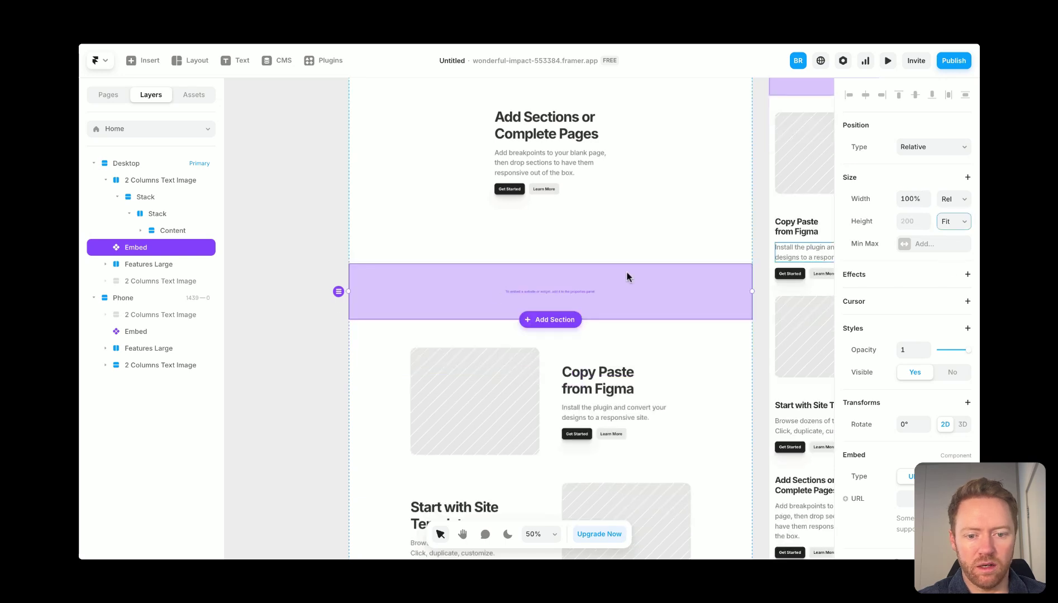
scroll(495, 290, "right", 5)
scroll(483, 296, "left", 3)
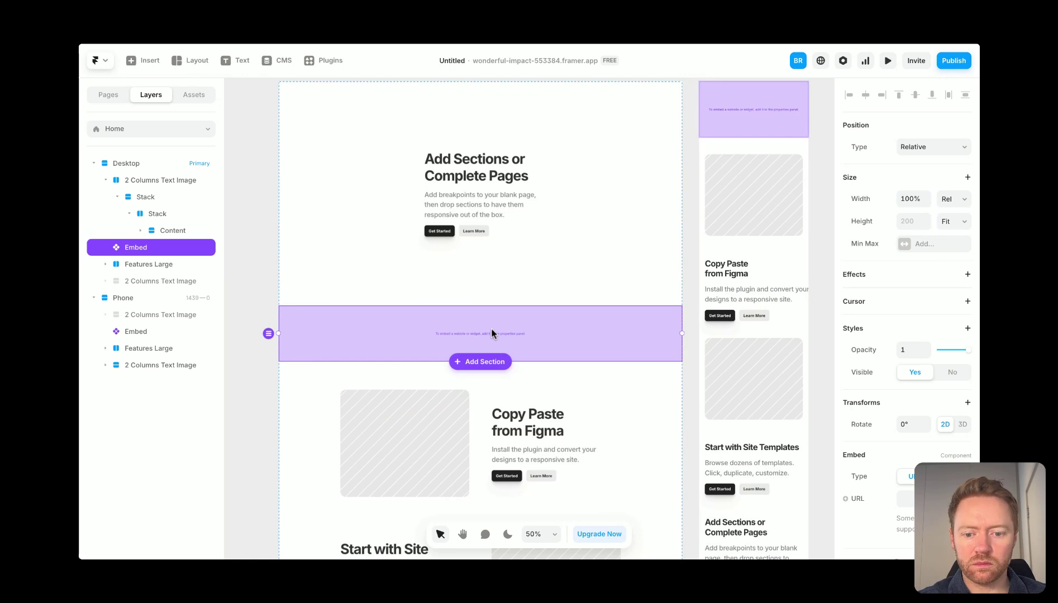
scroll(916, 464, "down", 1)
scroll(916, 465, "down", 3)
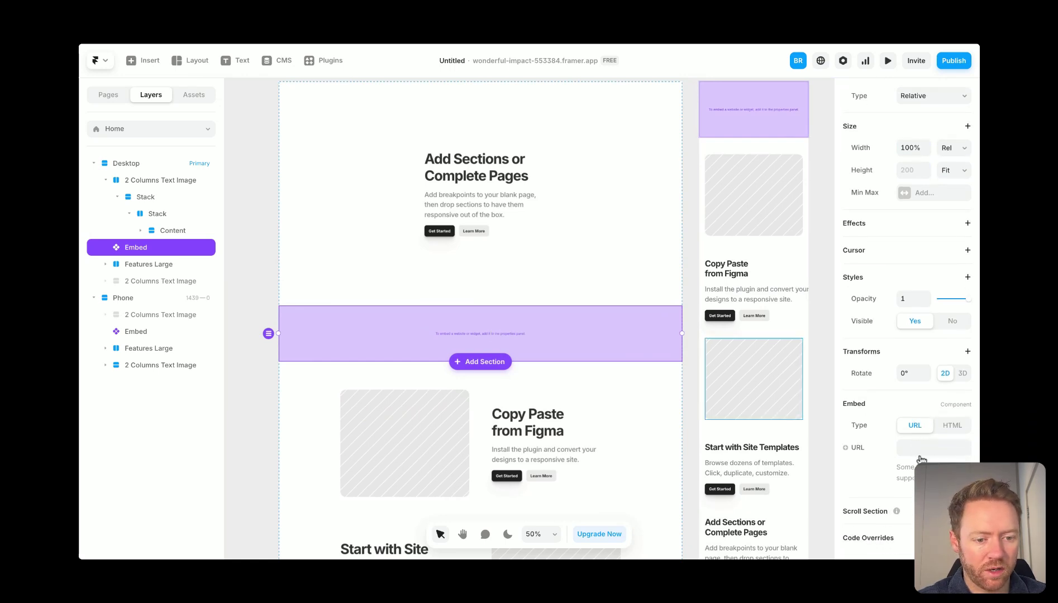
Step: Set the Embed type to HTML and paste in the Clipara embed code
left_click(951, 434)
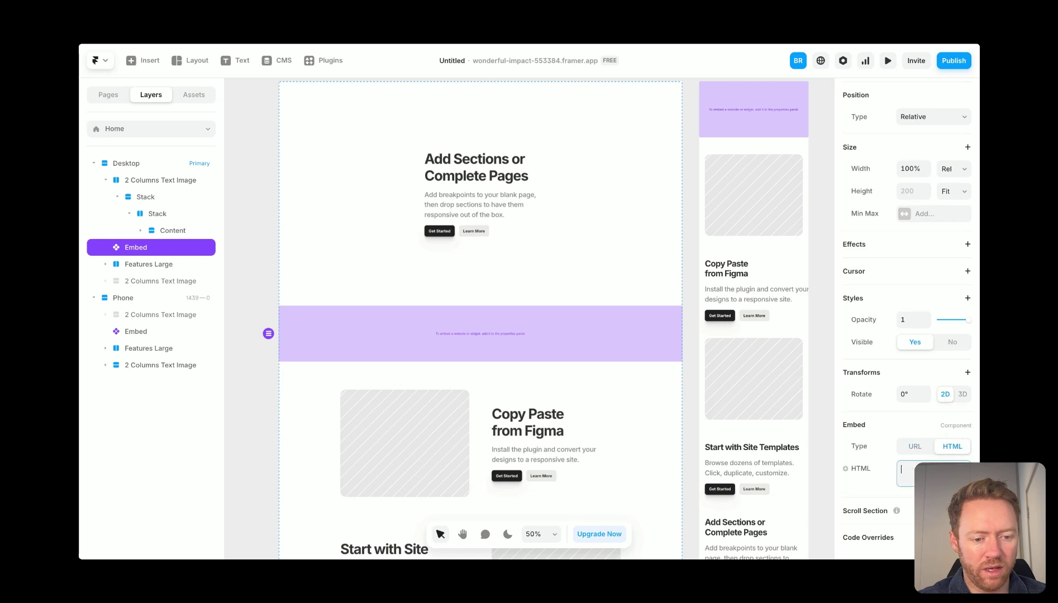
key("super+v")
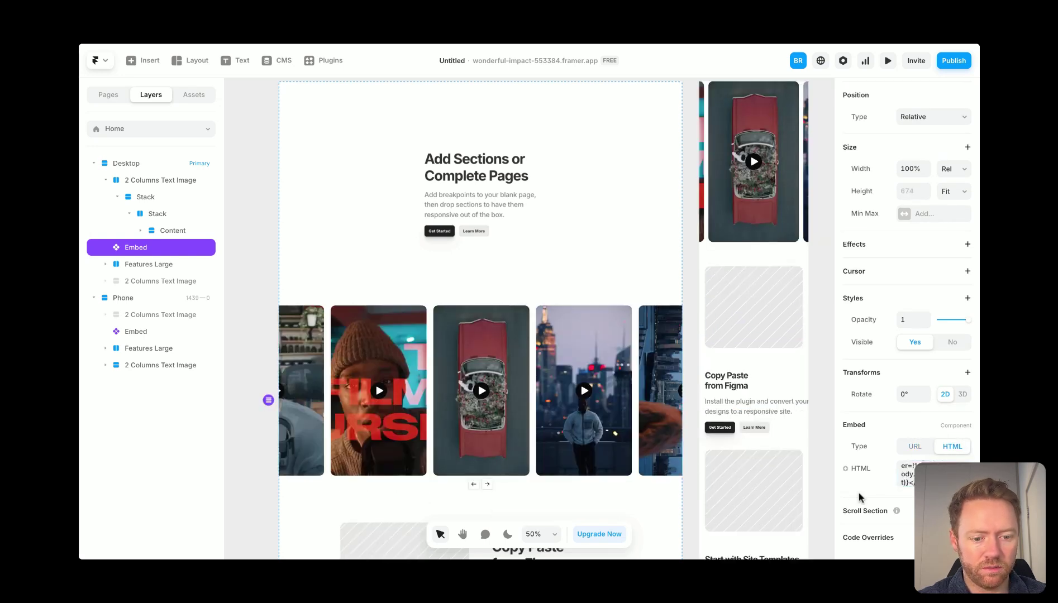
scroll(657, 385, "down", 3)
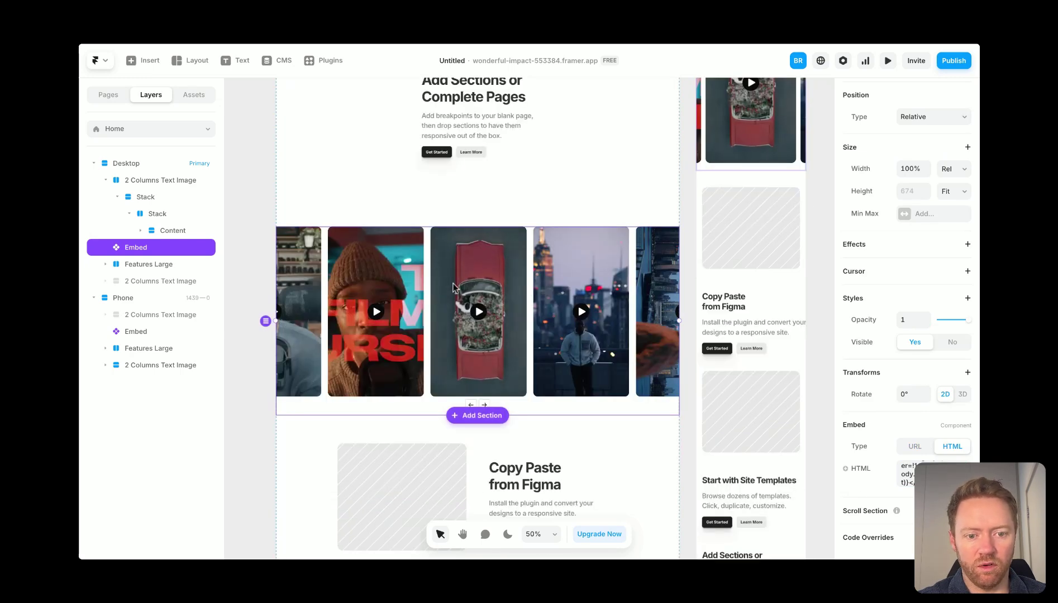
scroll(453, 288, "up", 5)
scroll(454, 288, "right", 2)
scroll(453, 288, "up", 2)
scroll(454, 288, "right", 2)
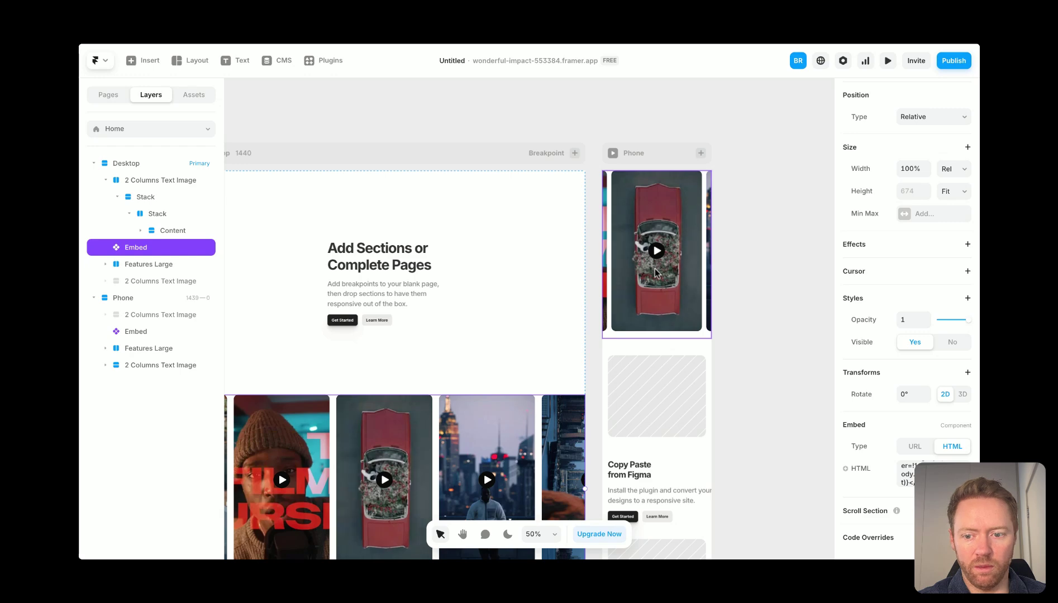
Step: Move the Phone layout's Embed below Features Large and preview the page
left_click(170, 339)
left_click_drag(144, 334, 140, 357)
scroll(587, 403, "down", 5)
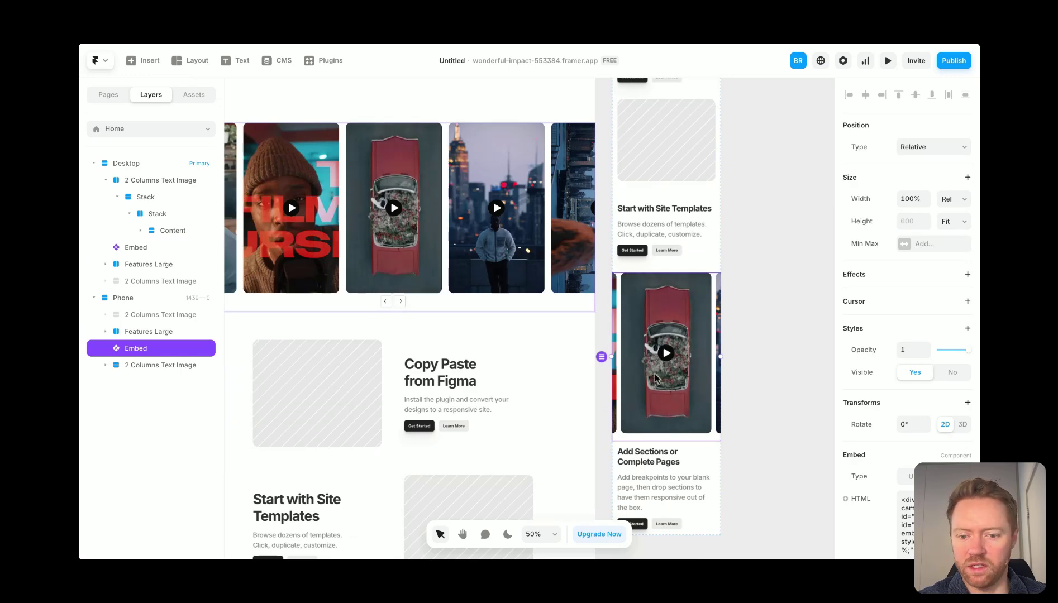
scroll(459, 210, "up", 3)
scroll(459, 210, "left", 3)
scroll(459, 210, "up", 1)
scroll(460, 211, "left", 1)
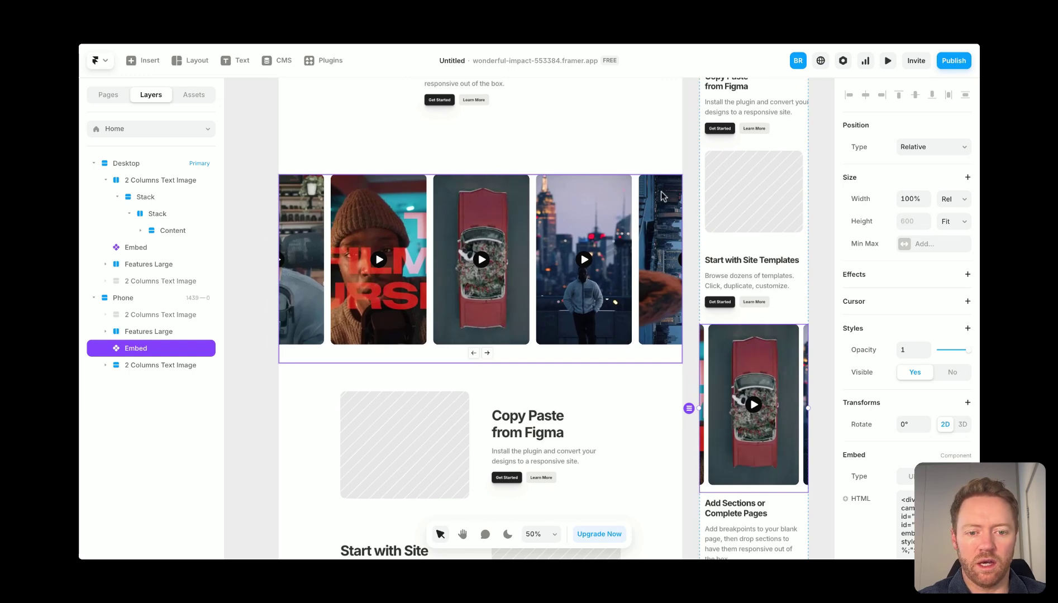
left_click(885, 67)
scroll(549, 326, "down", 15)
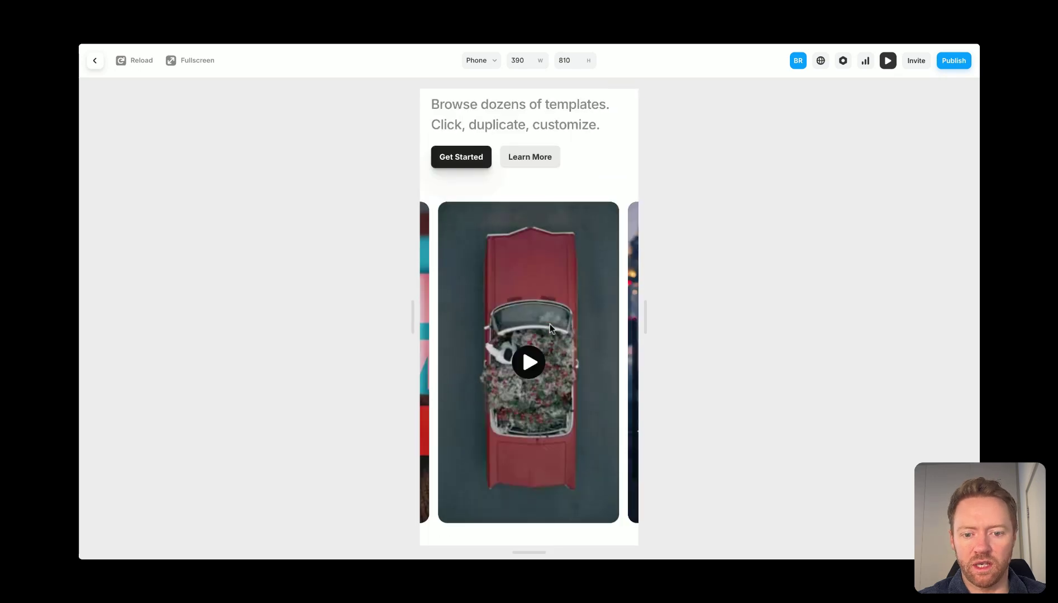
scroll(549, 324, "down", 1)
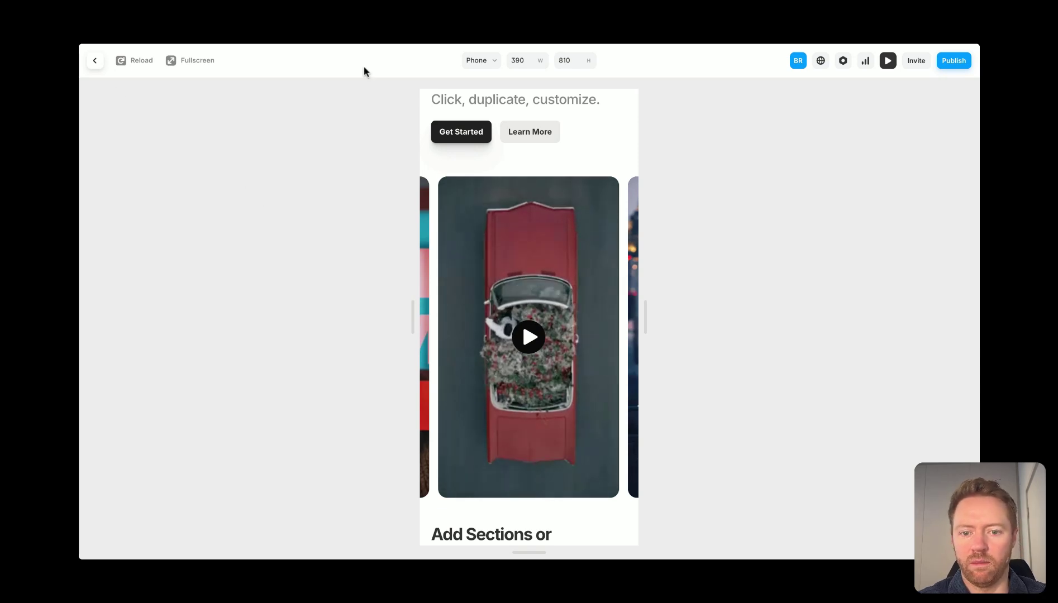
Step: Preview at 1440-px Desktop width and reload to show the five-clip Clipara carousel
left_click(477, 60)
left_click(497, 88)
scroll(190, 154, "down", 5)
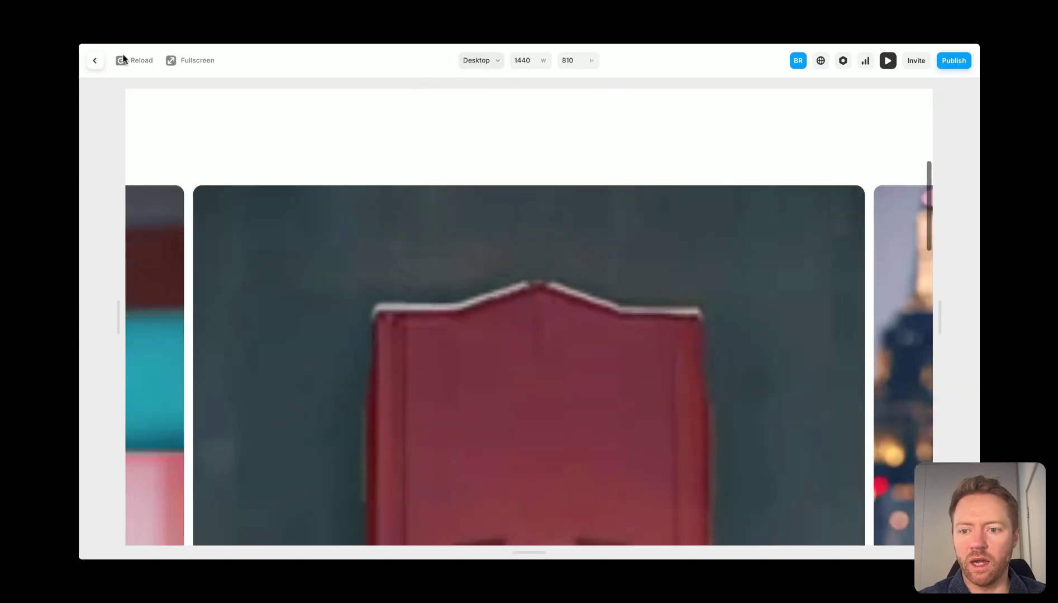
left_click(124, 60)
scroll(253, 230, "down", 1)
scroll(253, 231, "down", 1)
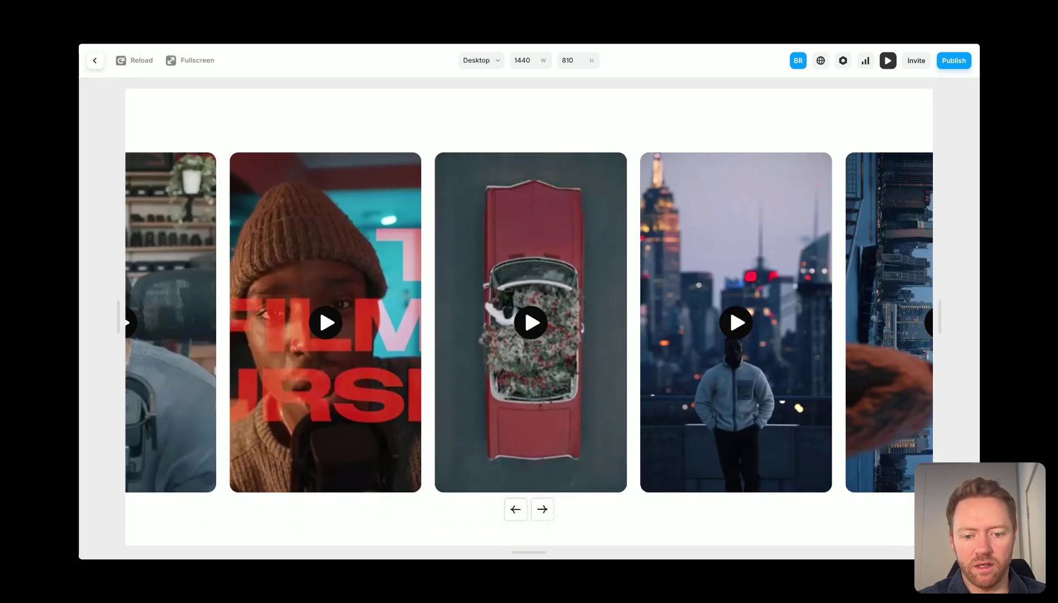
scroll(362, 308, "down", 1)
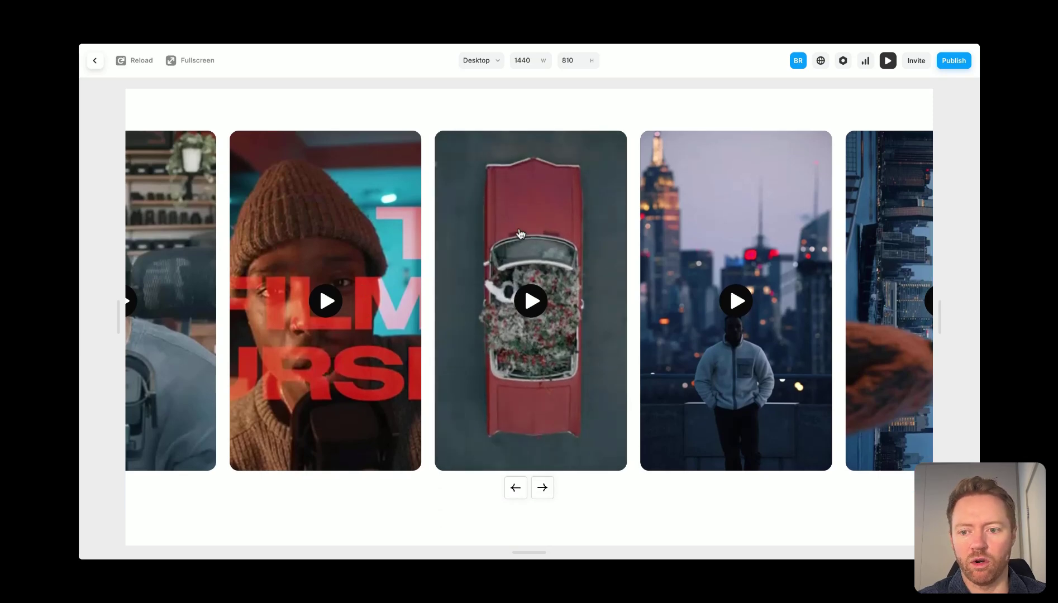